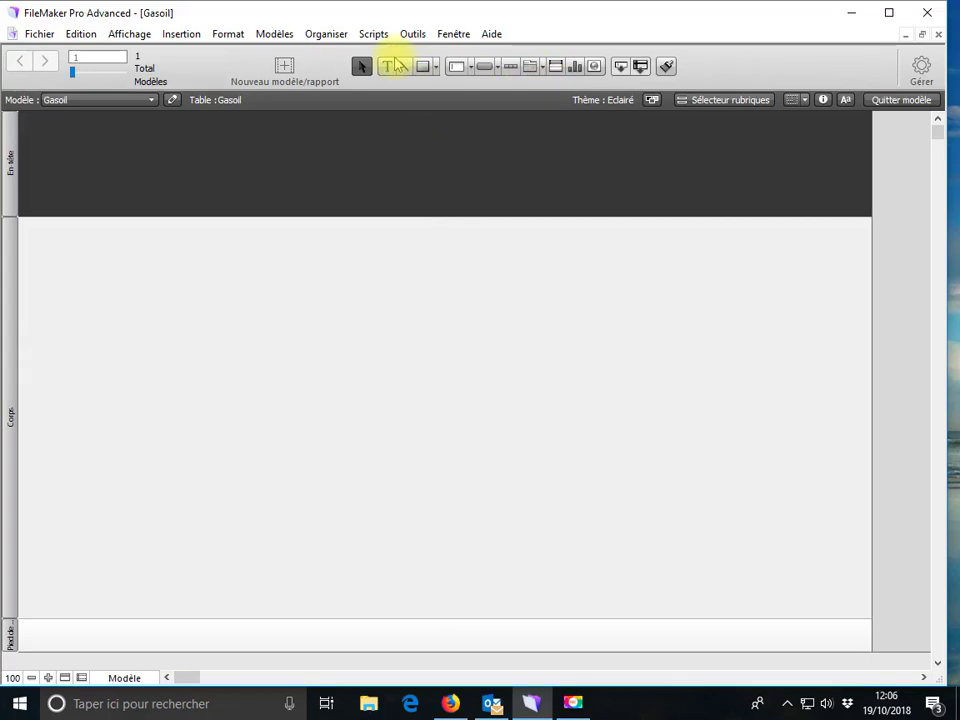
# Add the title text "Gasoil -A-" to the layout's header.
pyautogui.click(371, 148)
pyautogui.write('Gasoil')
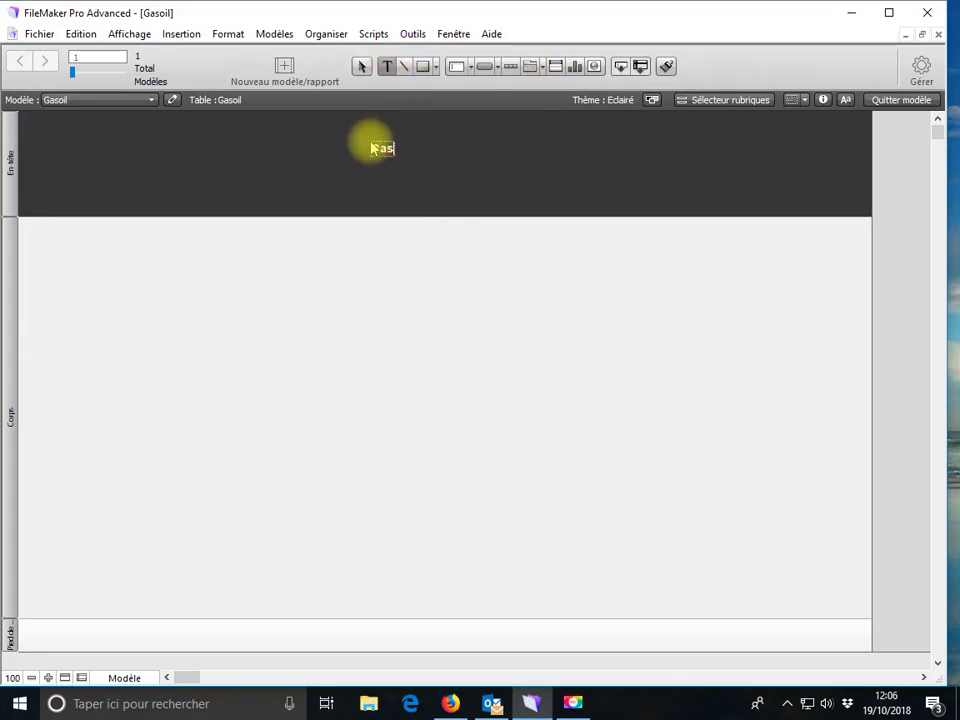
pyautogui.click(461, 161)
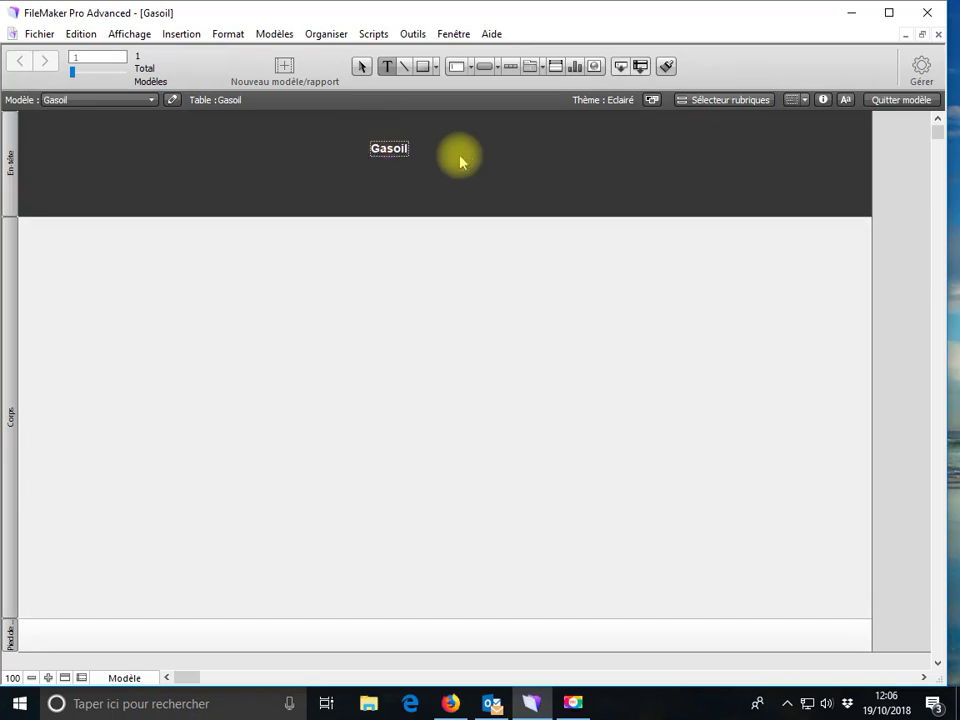
pyautogui.doubleClick(408, 157)
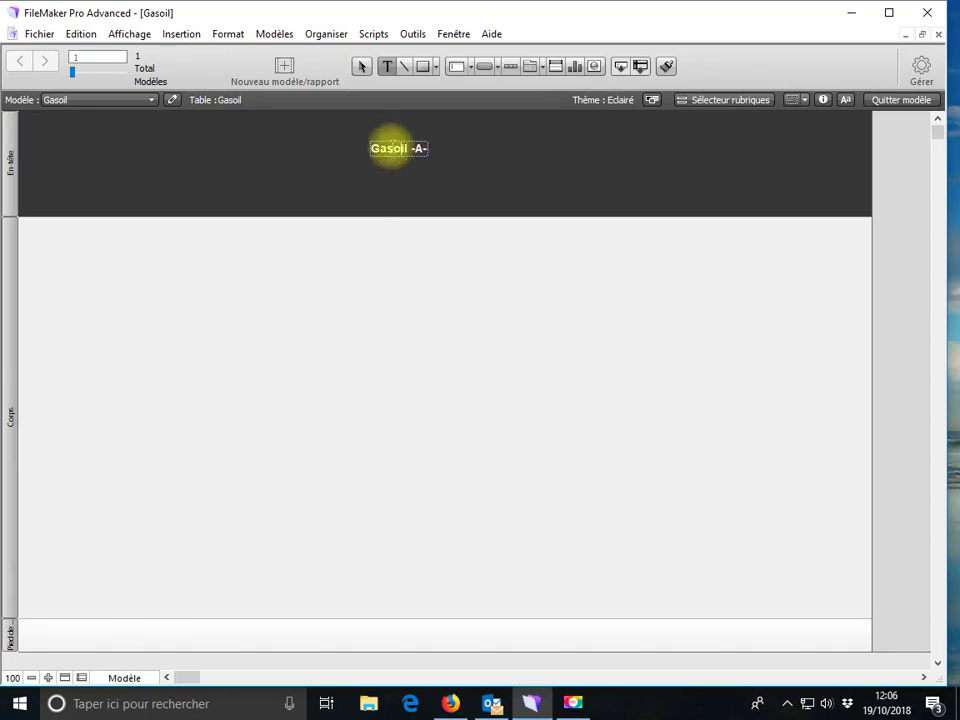
# Set the font size of the header title "Gasoil -A-" to 36.
pyautogui.moveTo(372, 148); pyautogui.dragTo(439, 150)
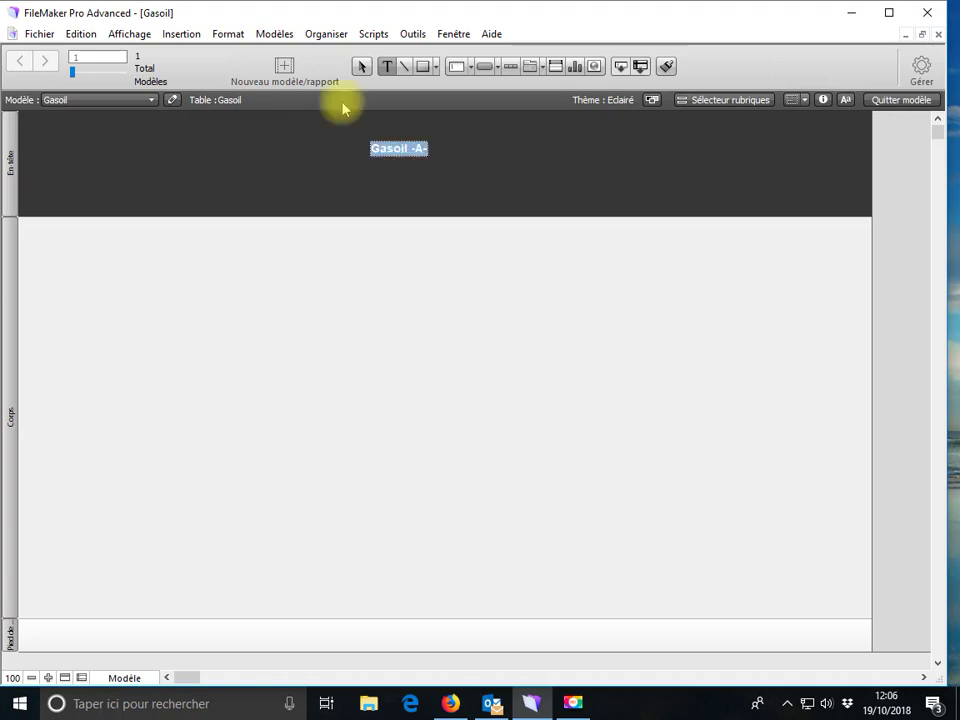
pyautogui.click(228, 33)
pyautogui.moveTo(242, 76)
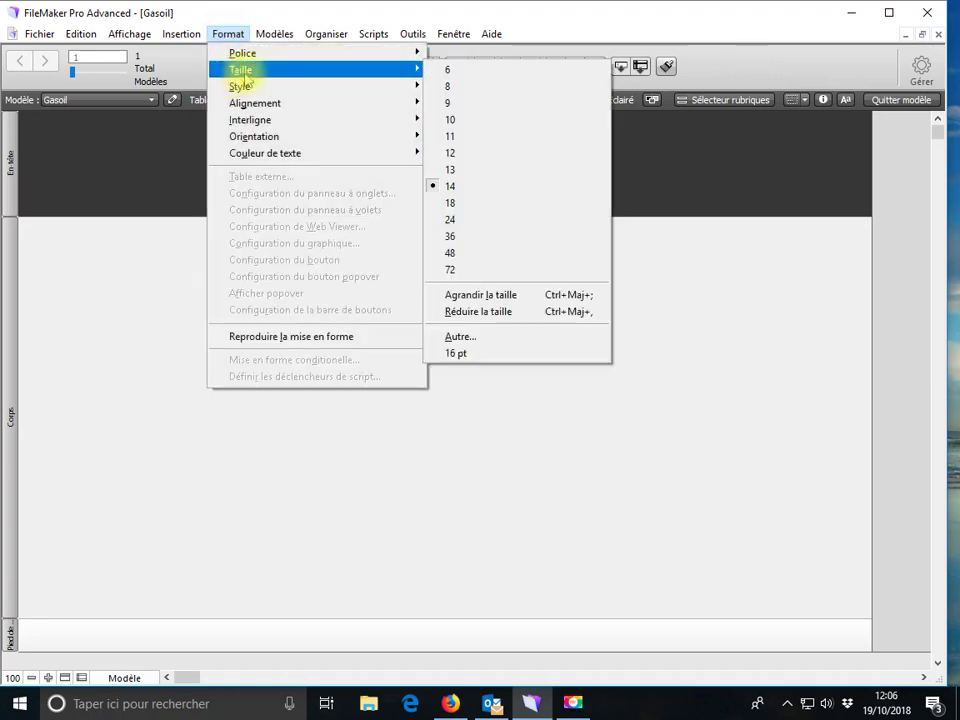
pyautogui.click(452, 237)
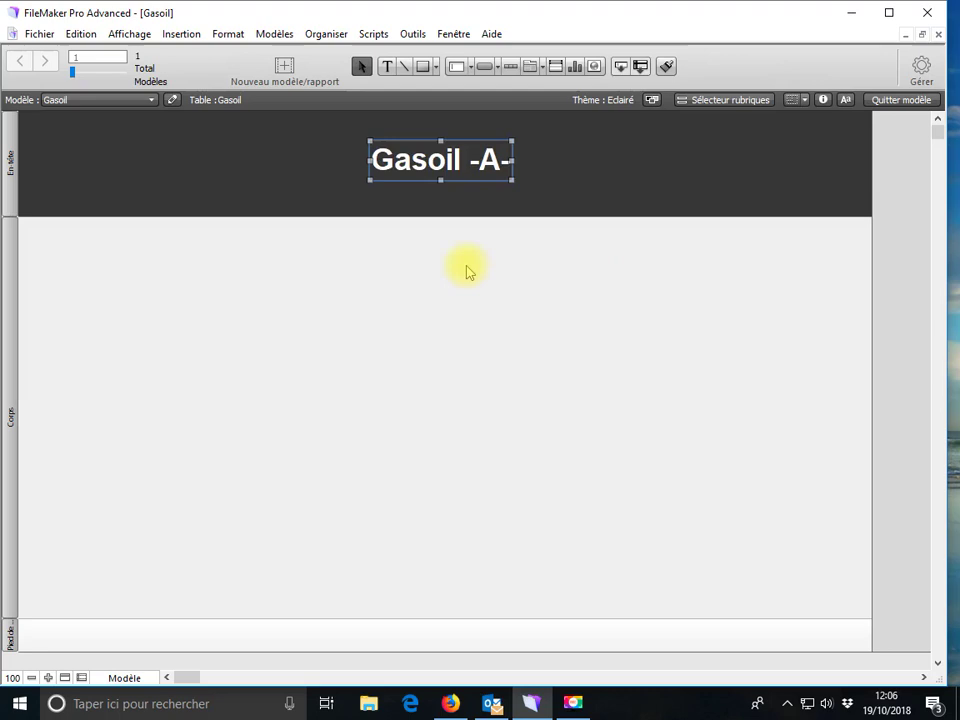
# Move the title slightly up and to the left in the header, and reduce the header part's height.
pyautogui.moveTo(439, 161); pyautogui.dragTo(395, 148)
pyautogui.moveTo(414, 217); pyautogui.dragTo(407, 190)
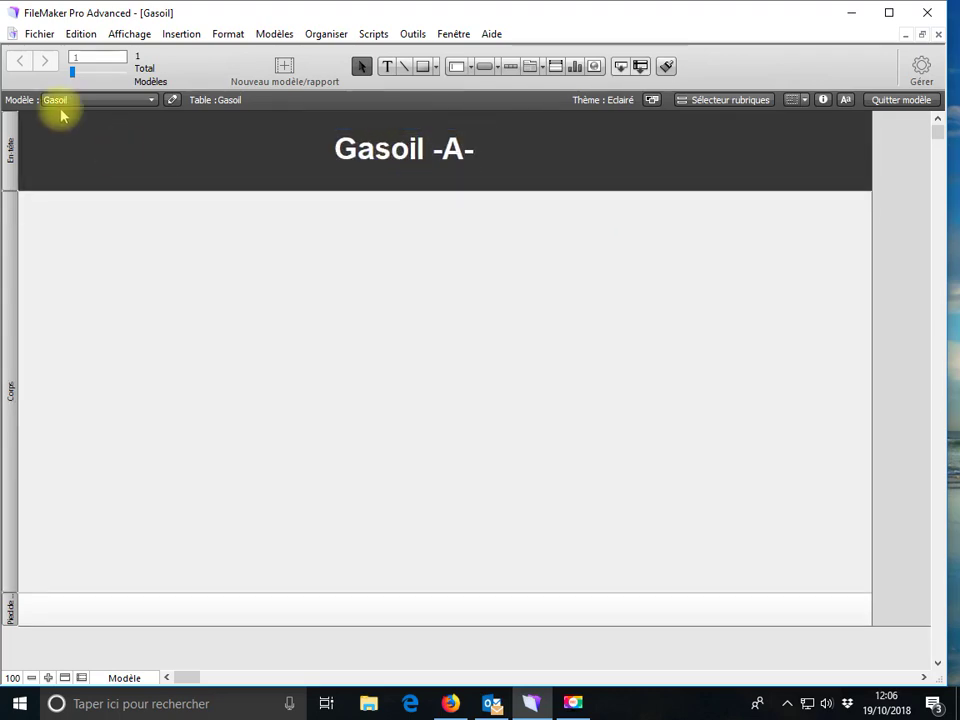
# In the database definition, create the text fields "Code Bus" and "Code produit" in the Gasoil table.
pyautogui.click(38, 33)
pyautogui.moveTo(208, 195)
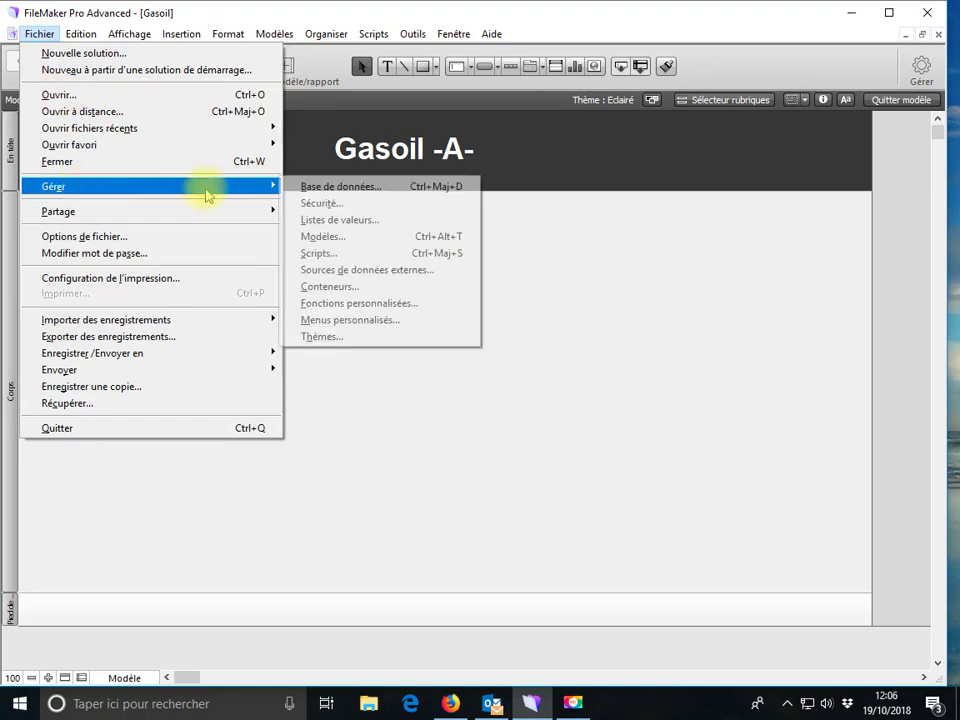
pyautogui.click(320, 188)
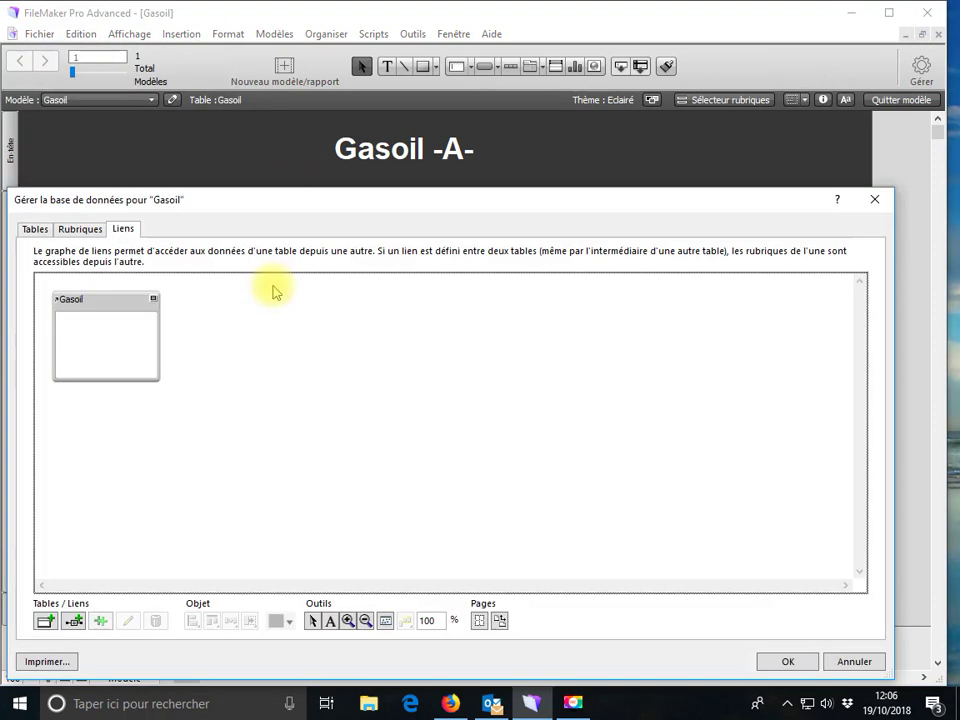
pyautogui.click(75, 230)
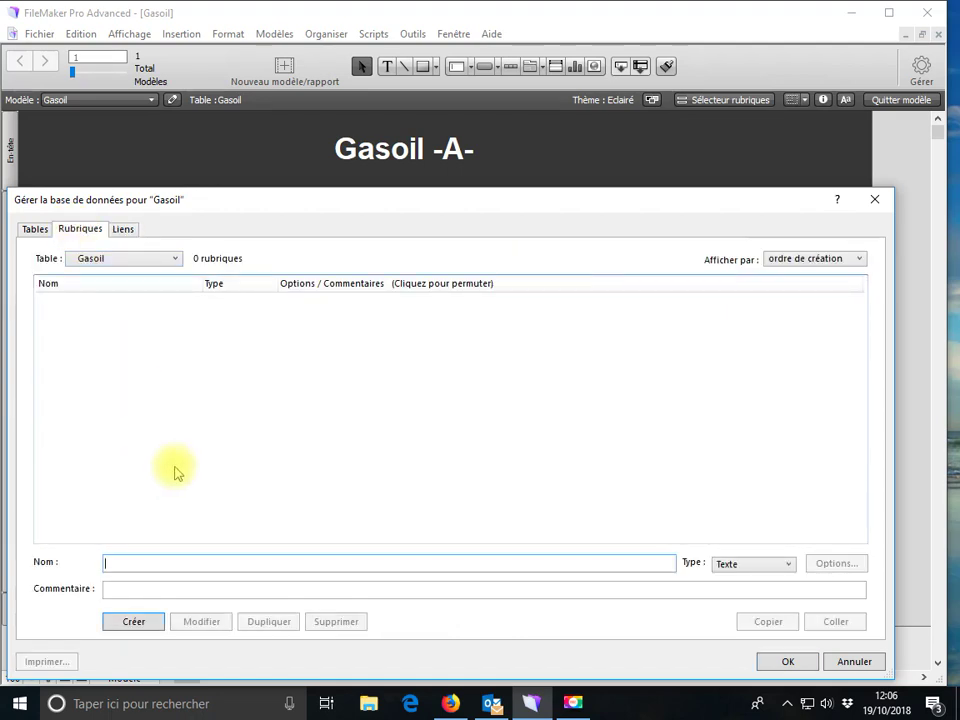
pyautogui.write('Code bU')
pyautogui.press('Return')
pyautogui.write('C')
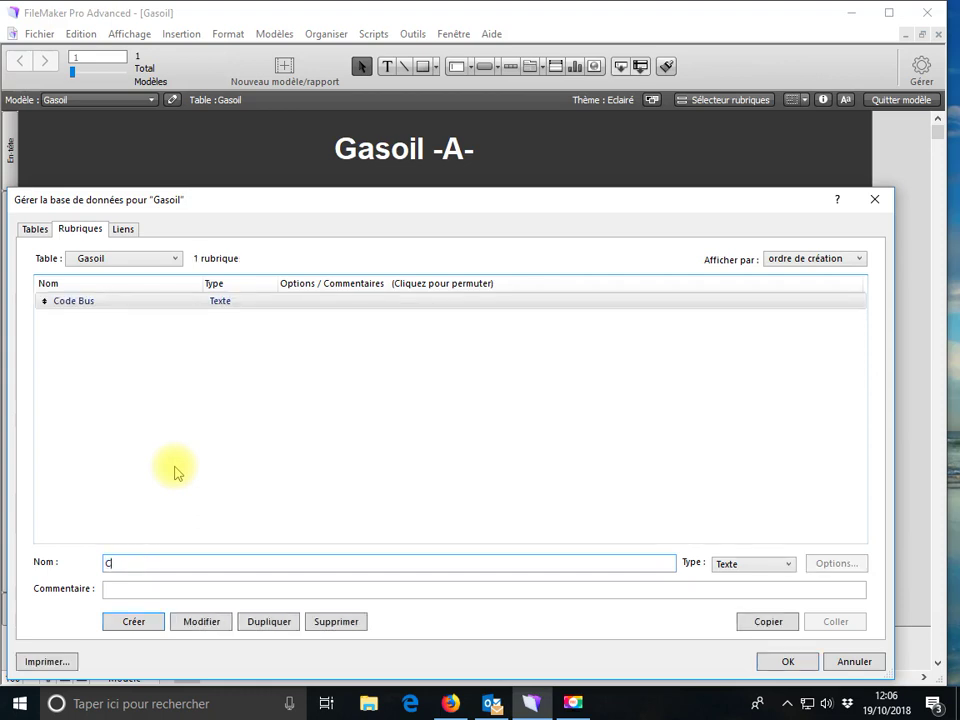
pyautogui.write('ode produit')
pyautogui.press('Return')
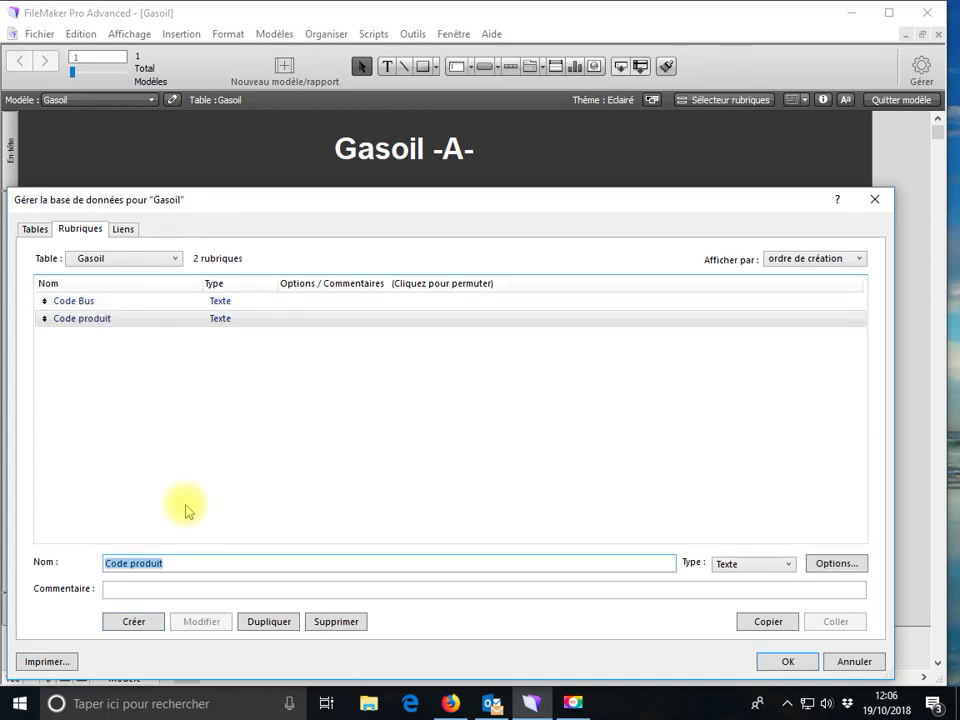
# Create the text fields "Désignation pr" and "Référence pr" in the Gasoil table.
pyautogui.write('Désigna')
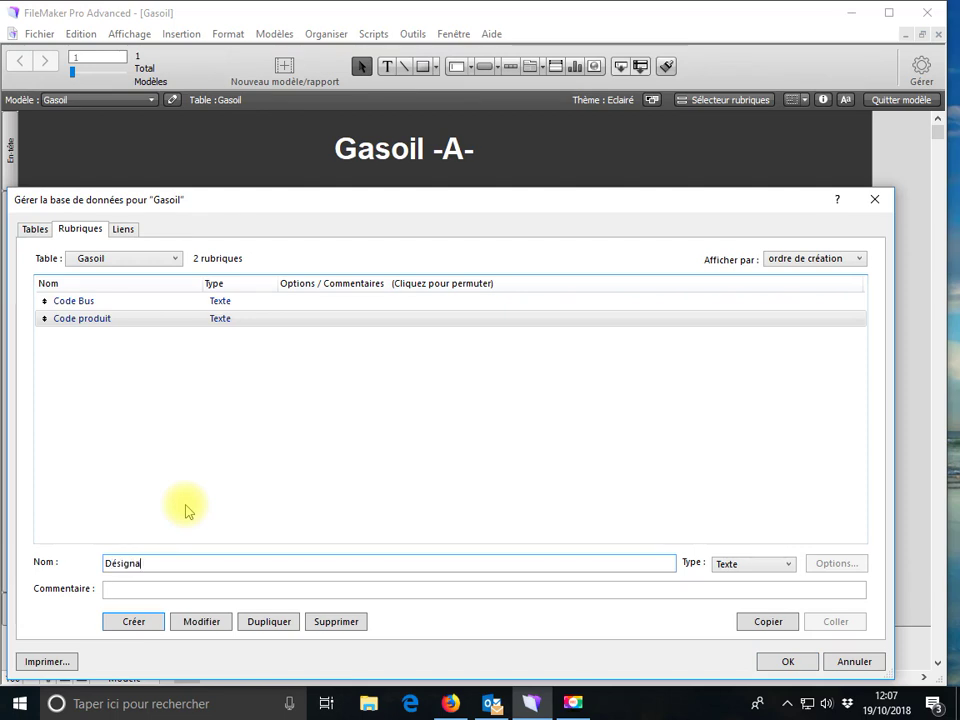
pyautogui.write('tion pr')
pyautogui.press('Return')
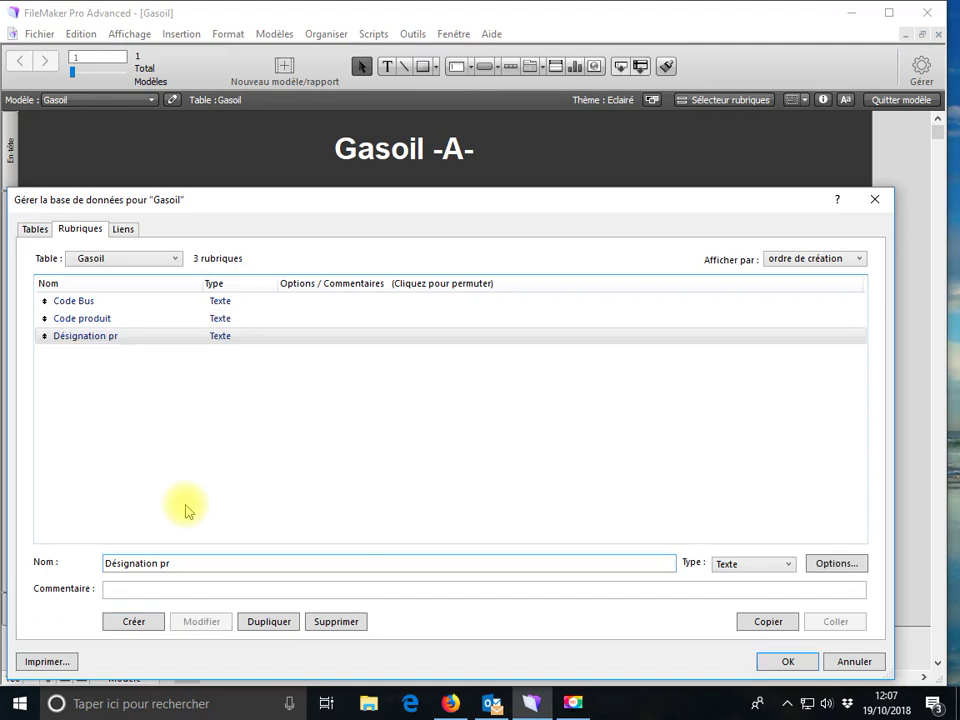
pyautogui.write('Référence')
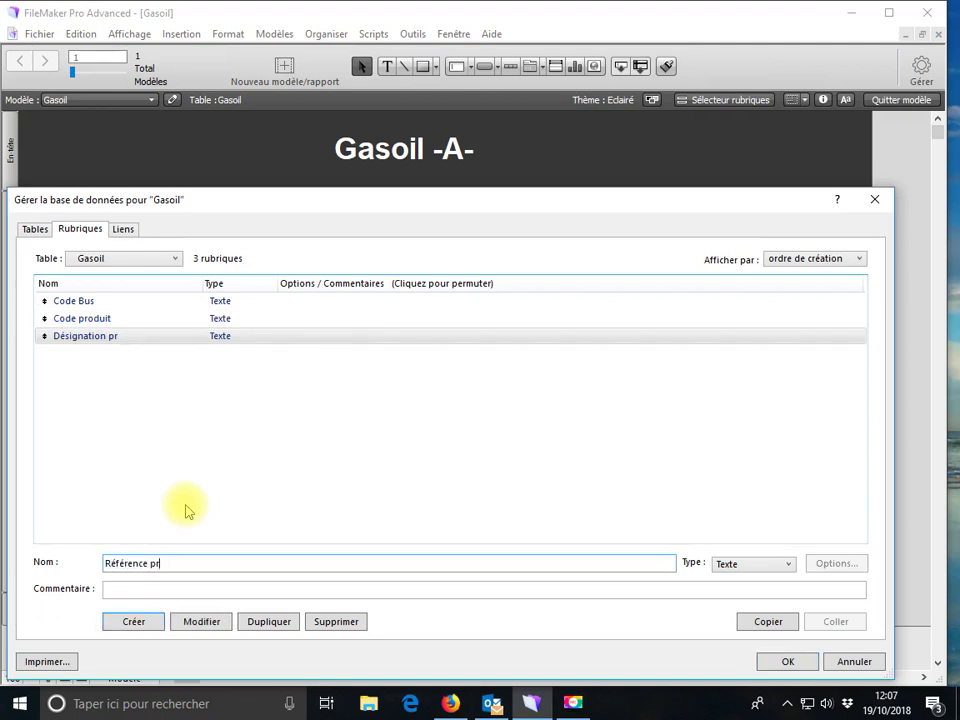
pyautogui.write(' pr')
pyautogui.press('Return')
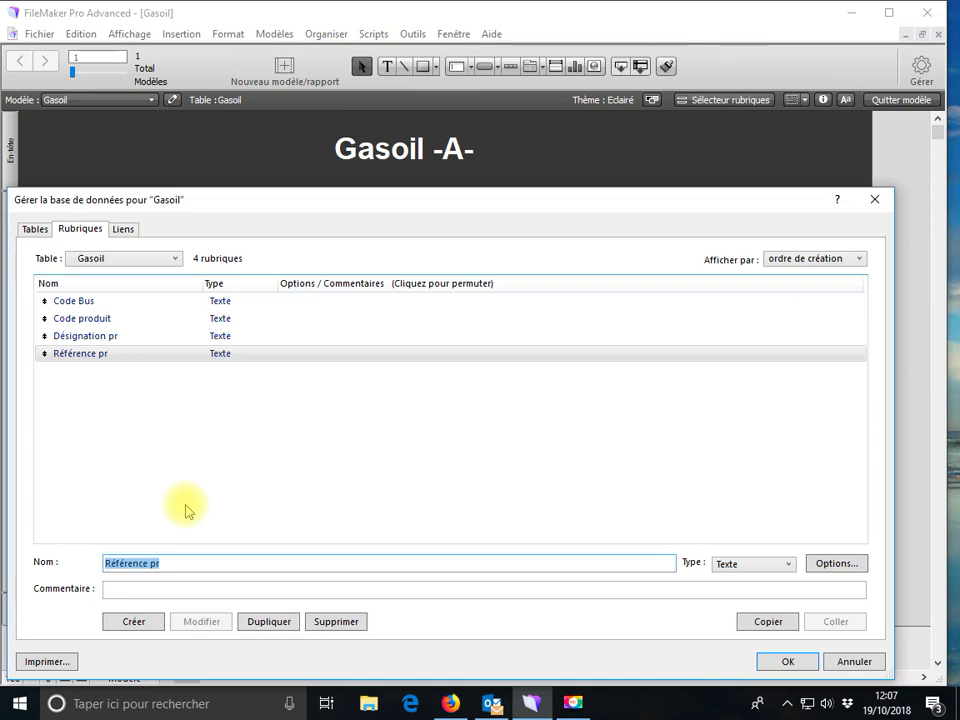
# Create the text fields "Désignation Bus" and "Matricule" in the Gasoil table.
pyautogui.write('Désigna')
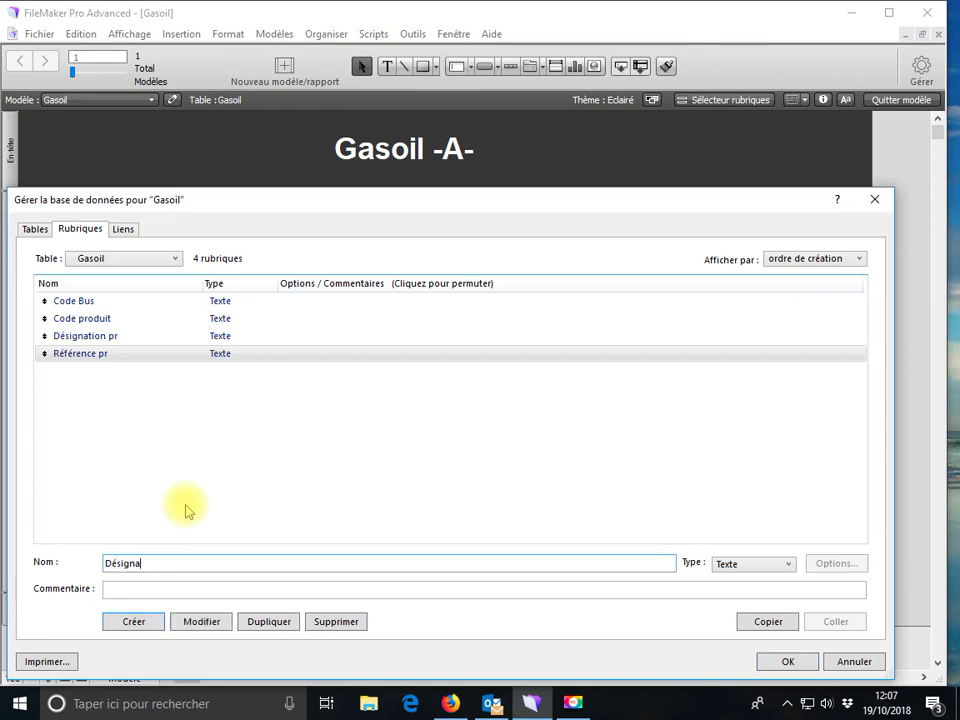
pyautogui.write('tion Bus')
pyautogui.press('Return')
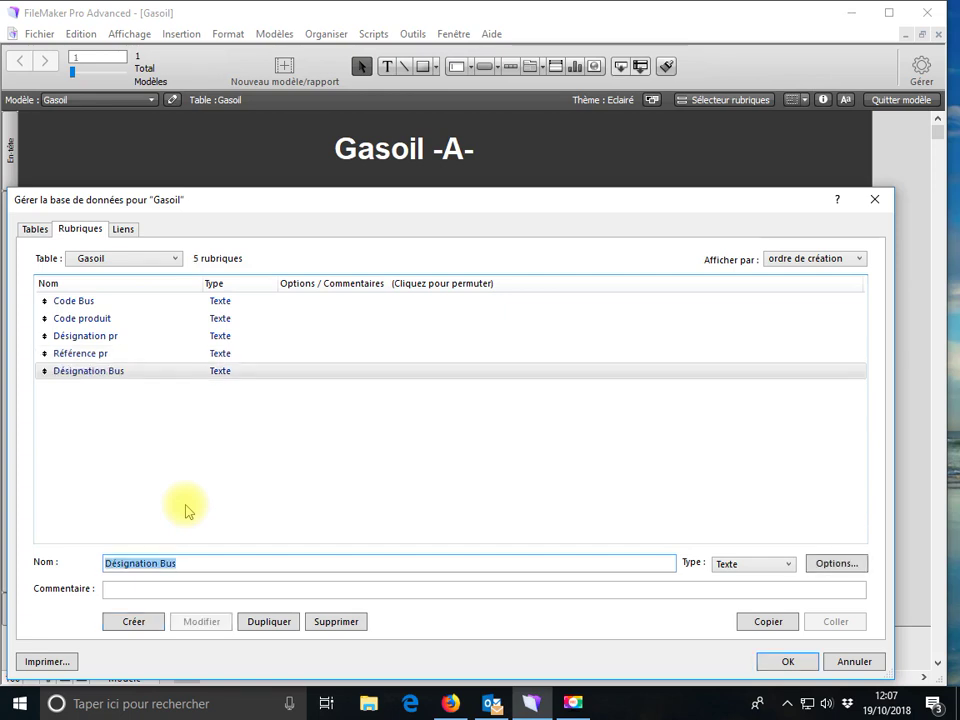
pyautogui.write('Matricule')
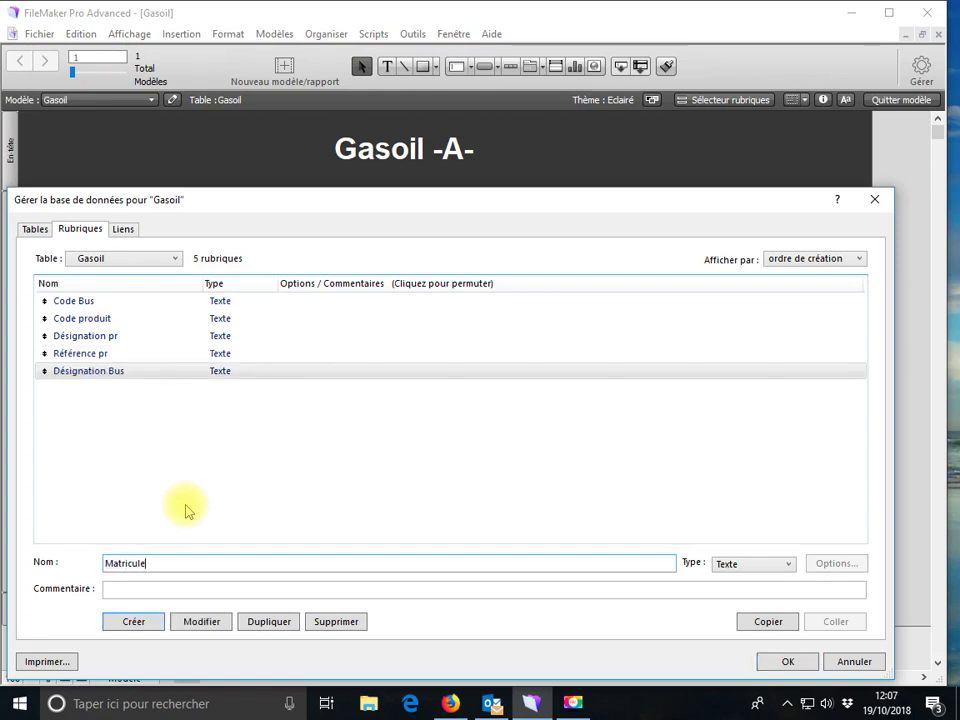
pyautogui.press('Return')
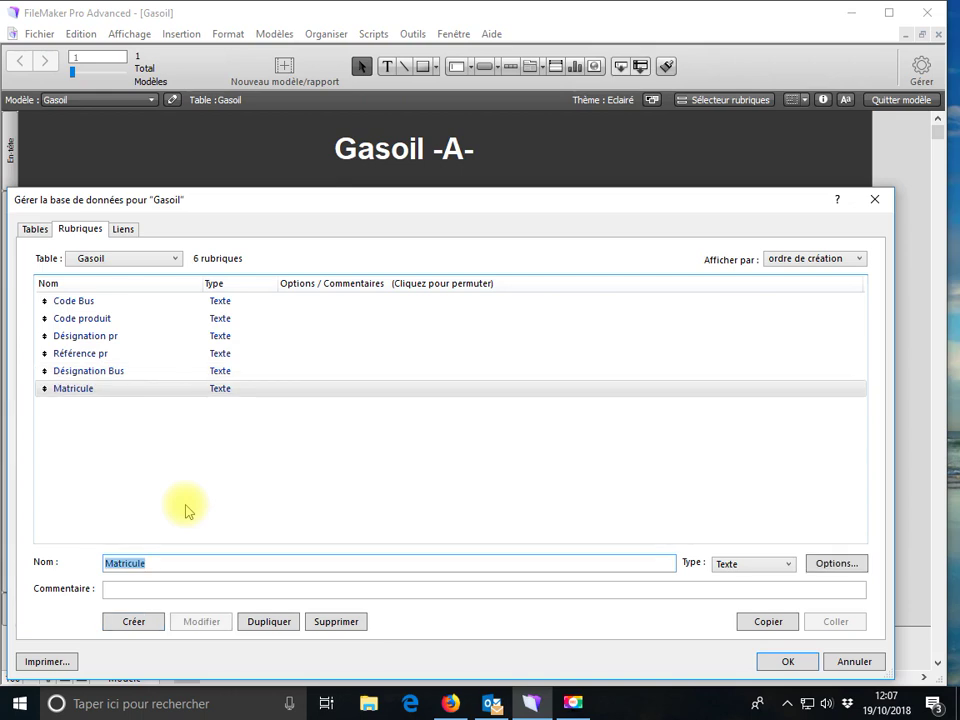
# Create the fields "Date de sortie" and "Qté Sortie" in the Gasoil table.
pyautogui.write('Date de sort')
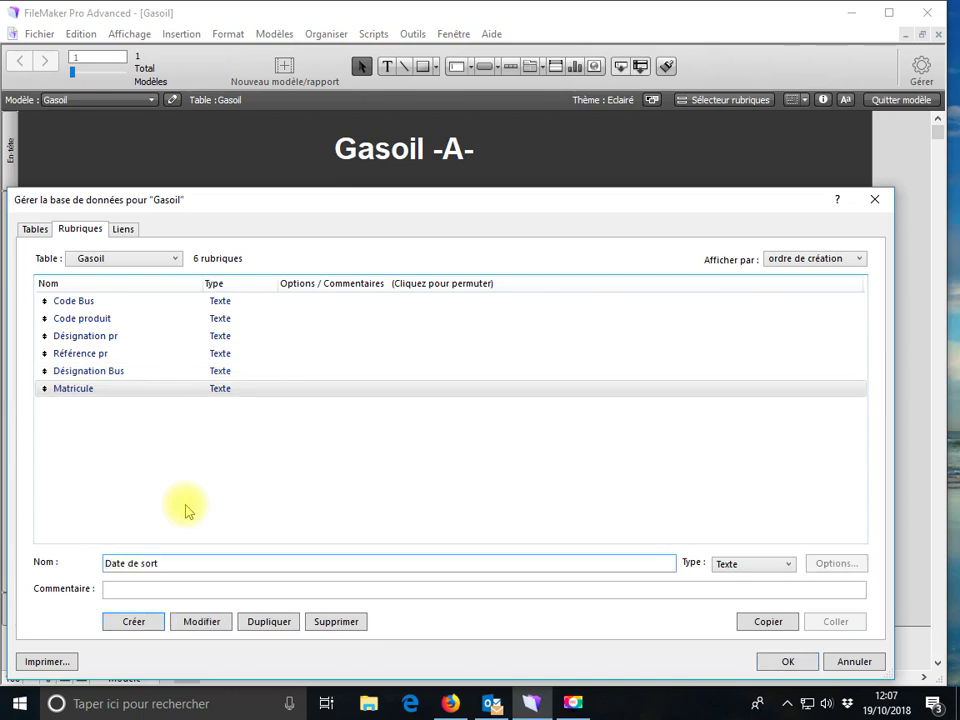
pyautogui.press('Return')
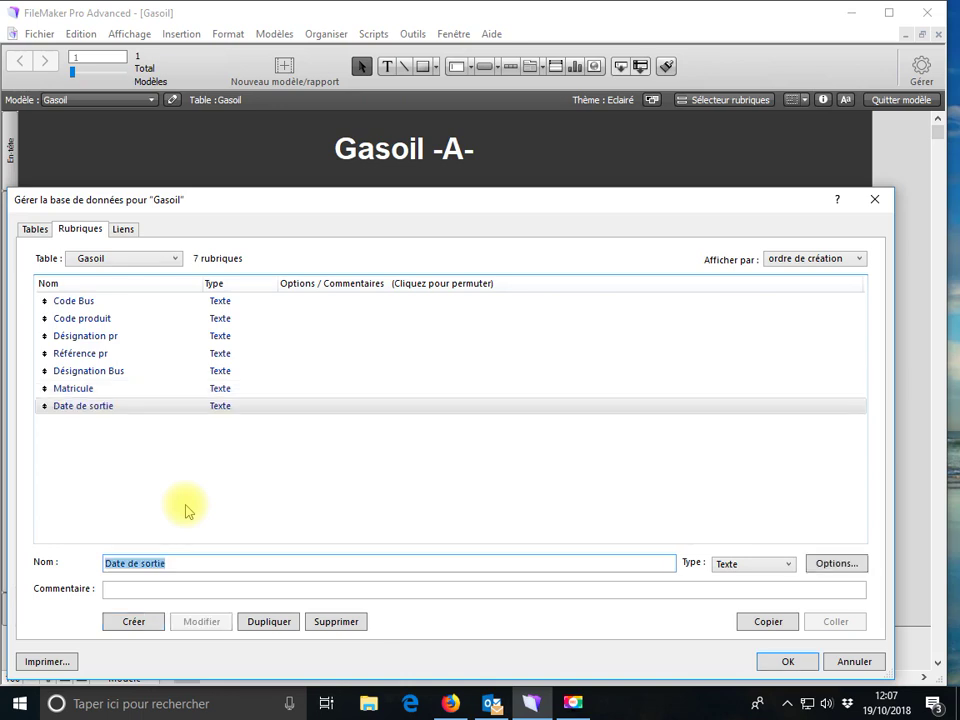
pyautogui.write('Qté Sorti')
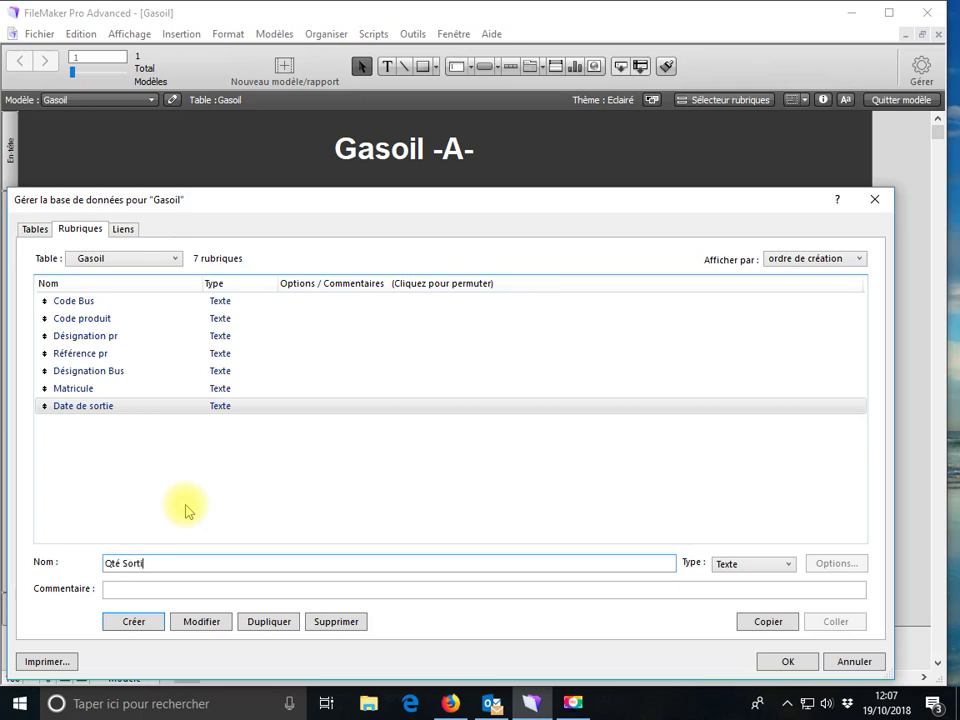
pyautogui.write('e')
pyautogui.press('Return')
# Create the fields "Prix Unitaire" and "Total" in the Gasoil table.
pyautogui.write('Prix Un')
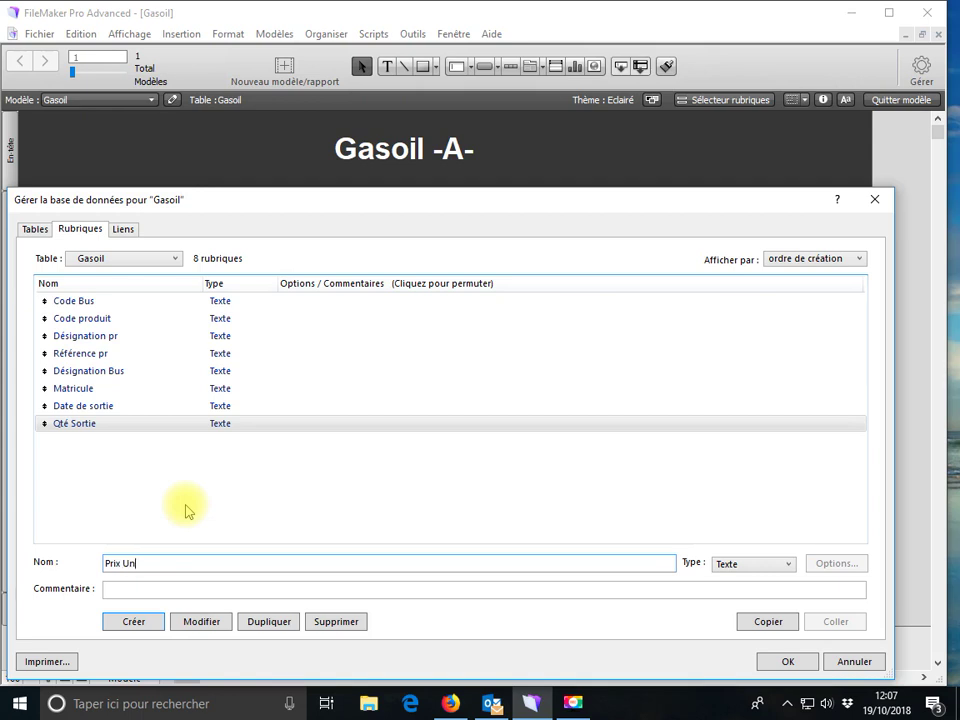
pyautogui.write('itaire')
pyautogui.press('Return')
pyautogui.write('T')
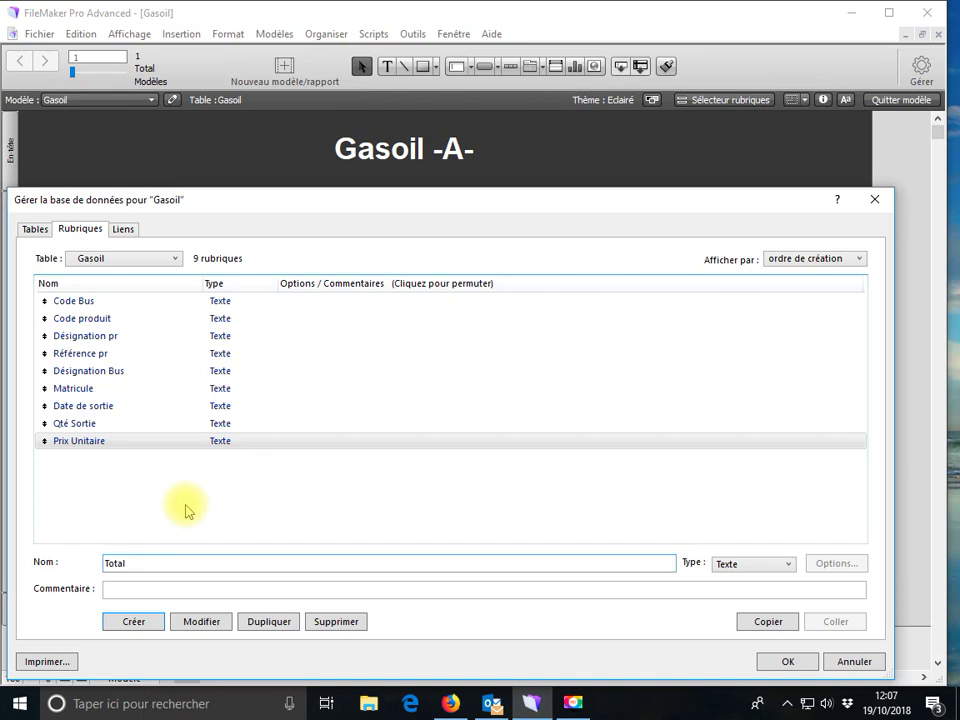
pyautogui.write('otal')
pyautogui.press('Return')
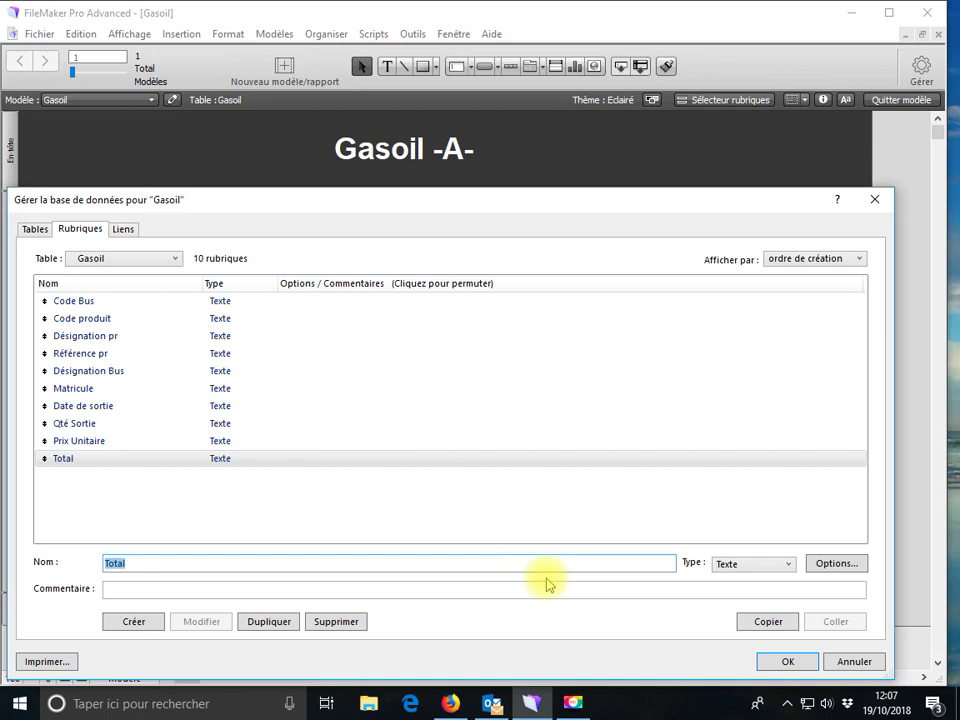
# Change the type of the "Date de sortie" field to Date and accept the conversion.
pyautogui.click(114, 406)
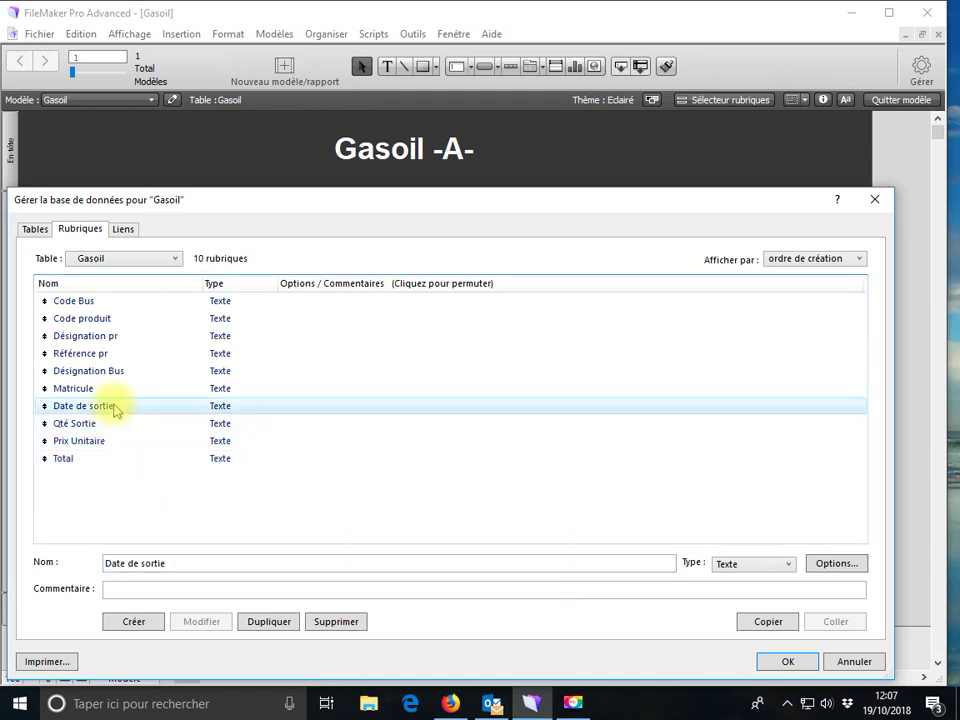
pyautogui.click(765, 566)
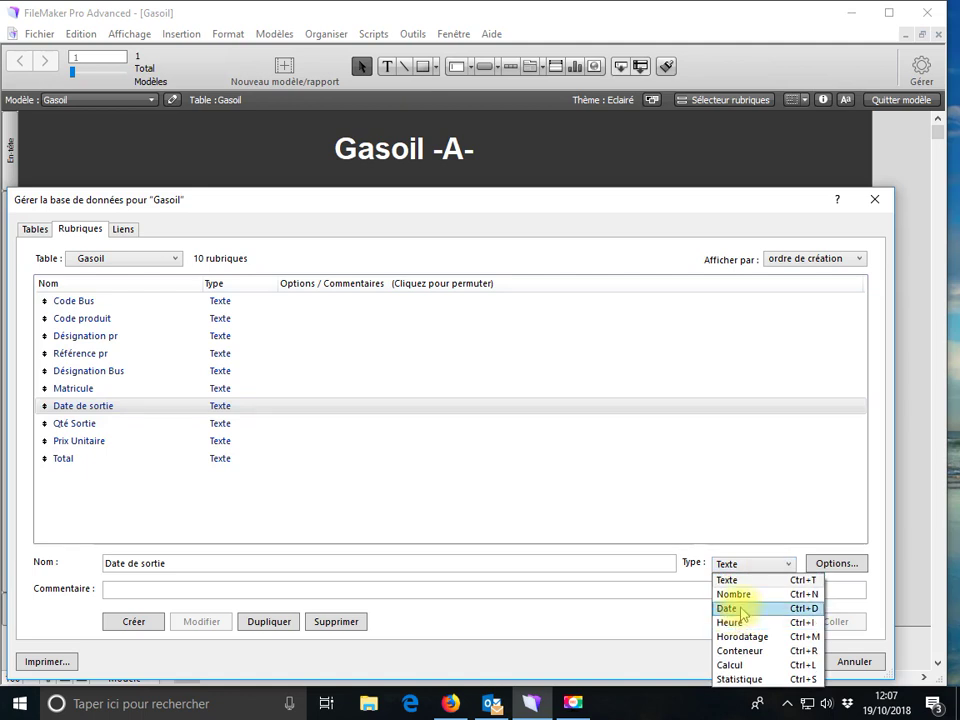
pyautogui.click(730, 608)
pyautogui.click(202, 622)
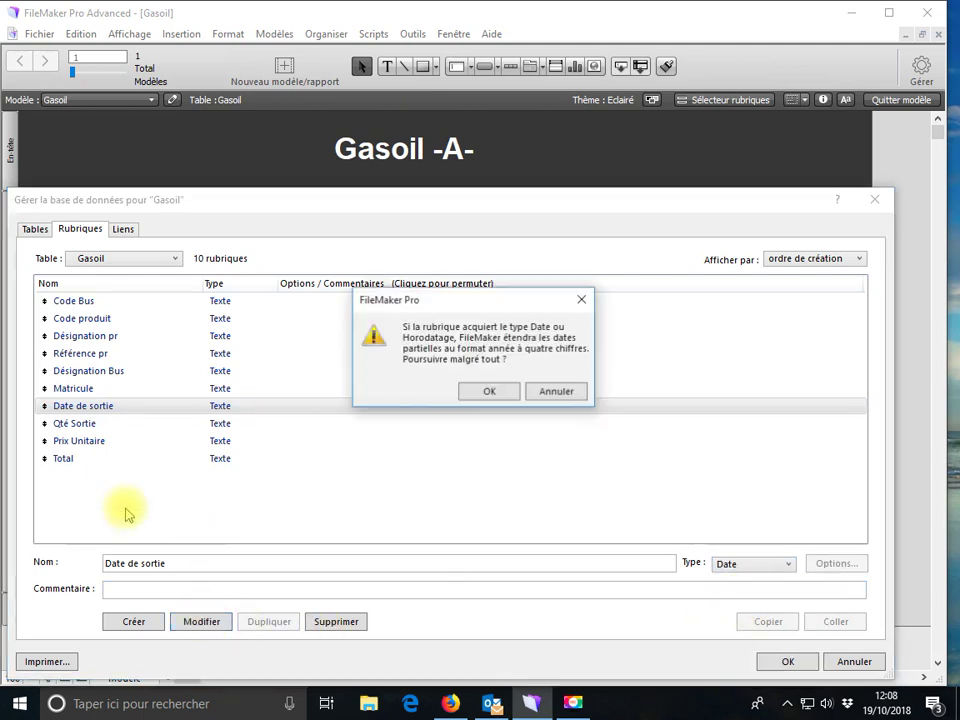
pyautogui.click(487, 392)
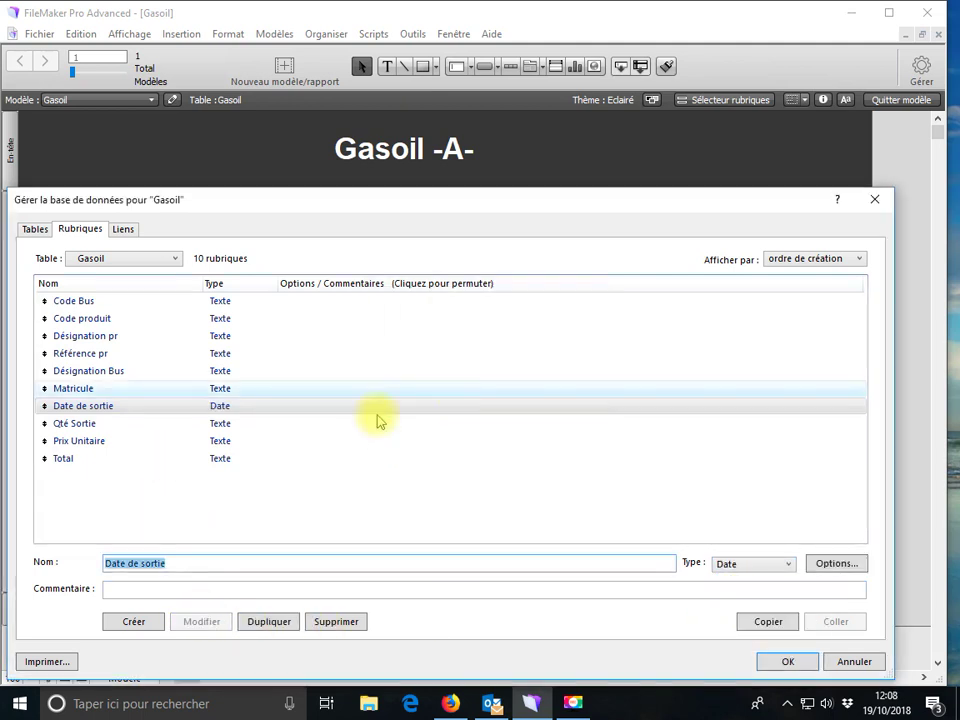
# Change the type of the "Qté Sortie" field to Nombre.
pyautogui.click(220, 424)
pyautogui.click(728, 564)
pyautogui.click(728, 596)
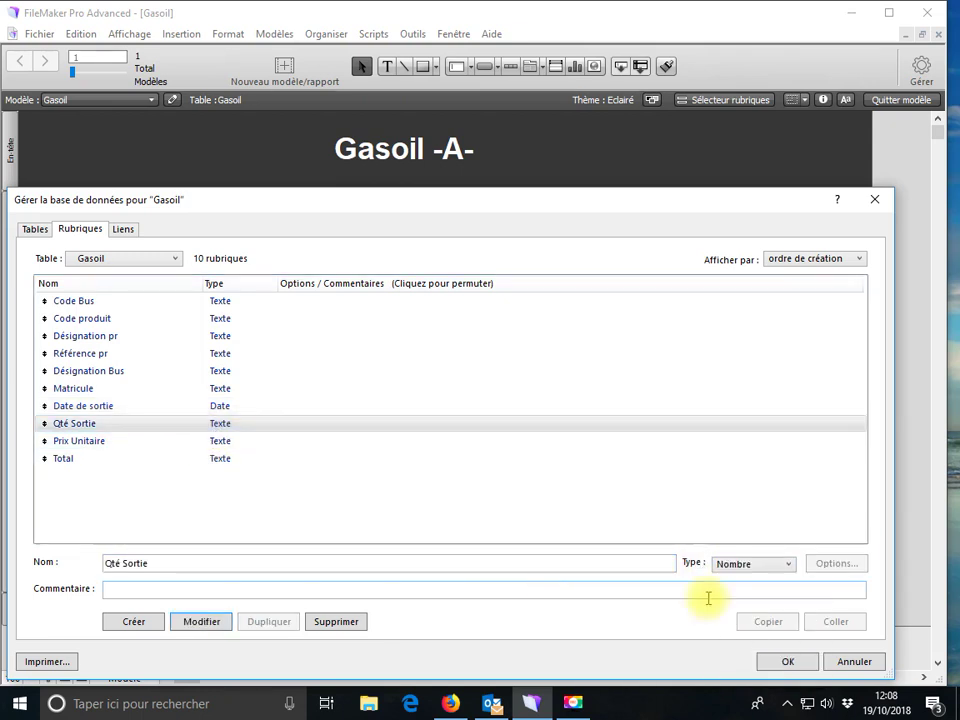
pyautogui.click(201, 621)
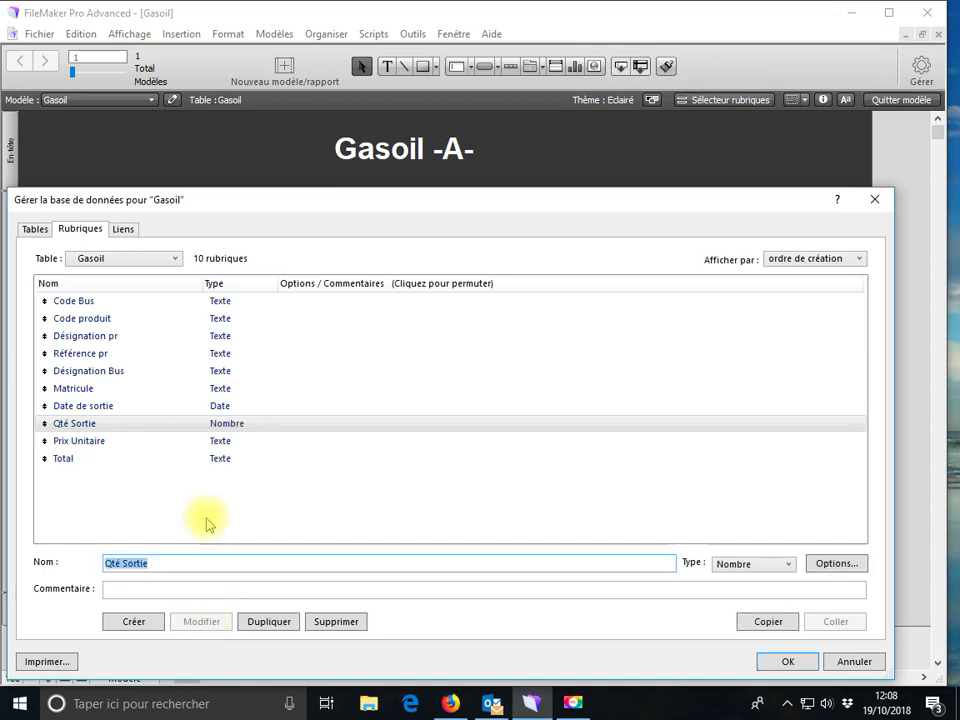
# Change the type of the "Total" field to Nombre.
pyautogui.click(220, 462)
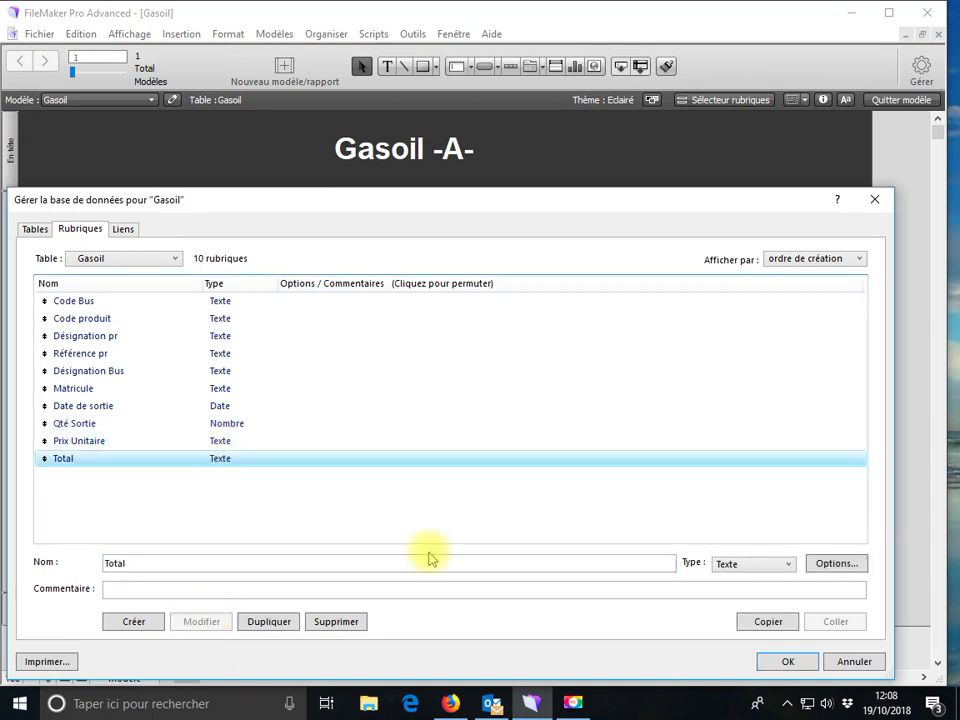
pyautogui.click(730, 569)
pyautogui.click(730, 595)
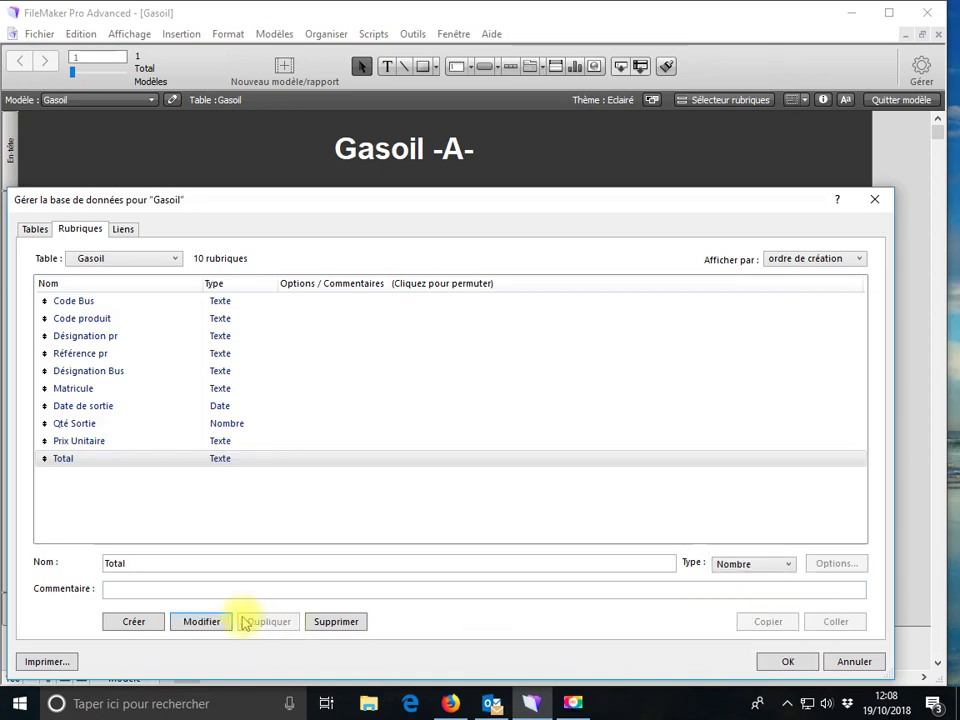
pyautogui.click(205, 621)
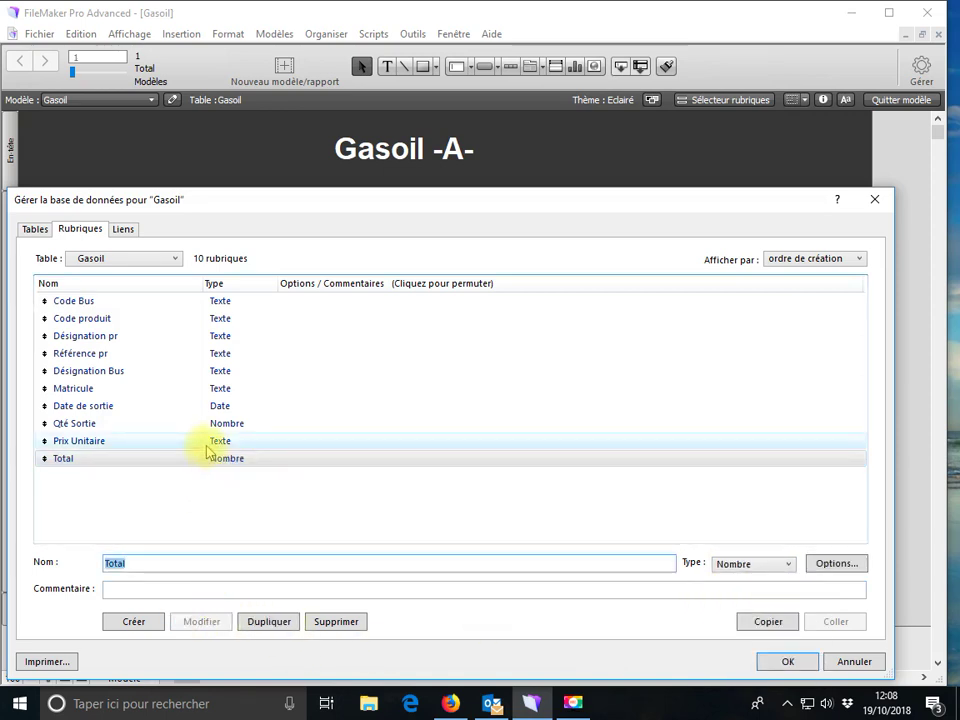
# Change the type of the "Prix Unitaire" field to Nombre.
pyautogui.click(205, 443)
pyautogui.click(738, 566)
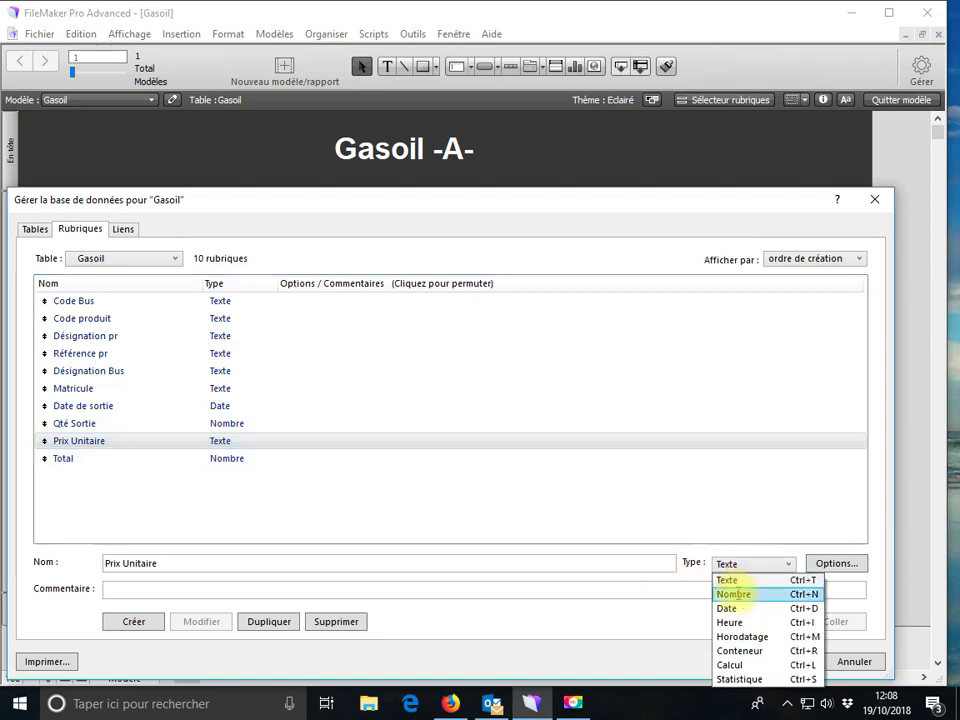
pyautogui.click(730, 593)
pyautogui.click(200, 621)
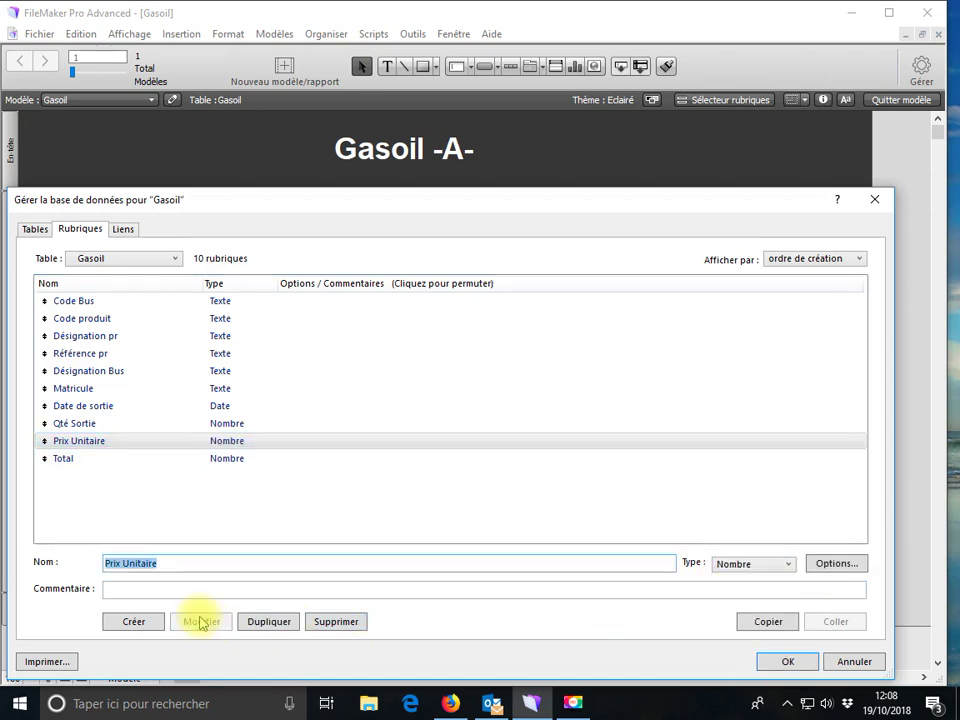
# Change the type of the "Total" field to Calcul and accept replacing its contents with the formula result.
pyautogui.click(213, 460)
pyautogui.click(756, 566)
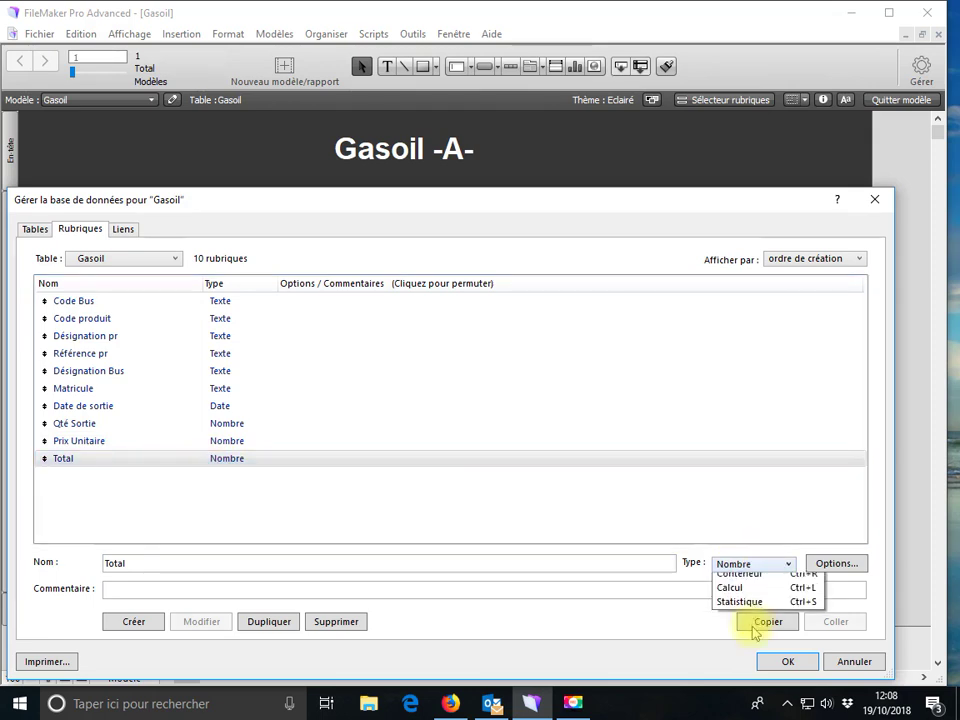
pyautogui.click(735, 665)
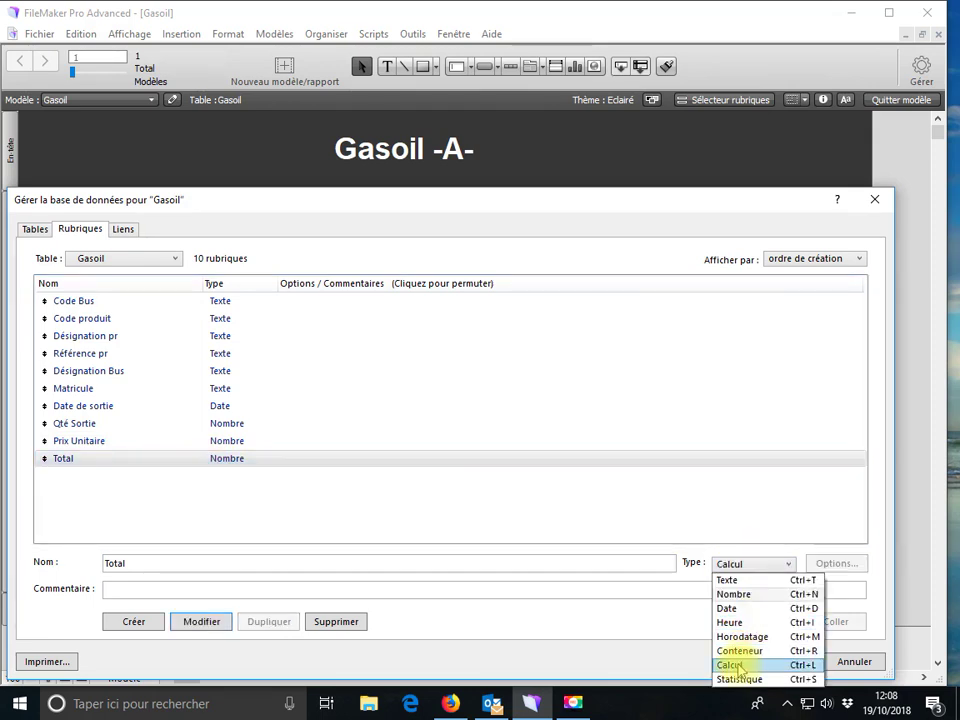
pyautogui.click(202, 622)
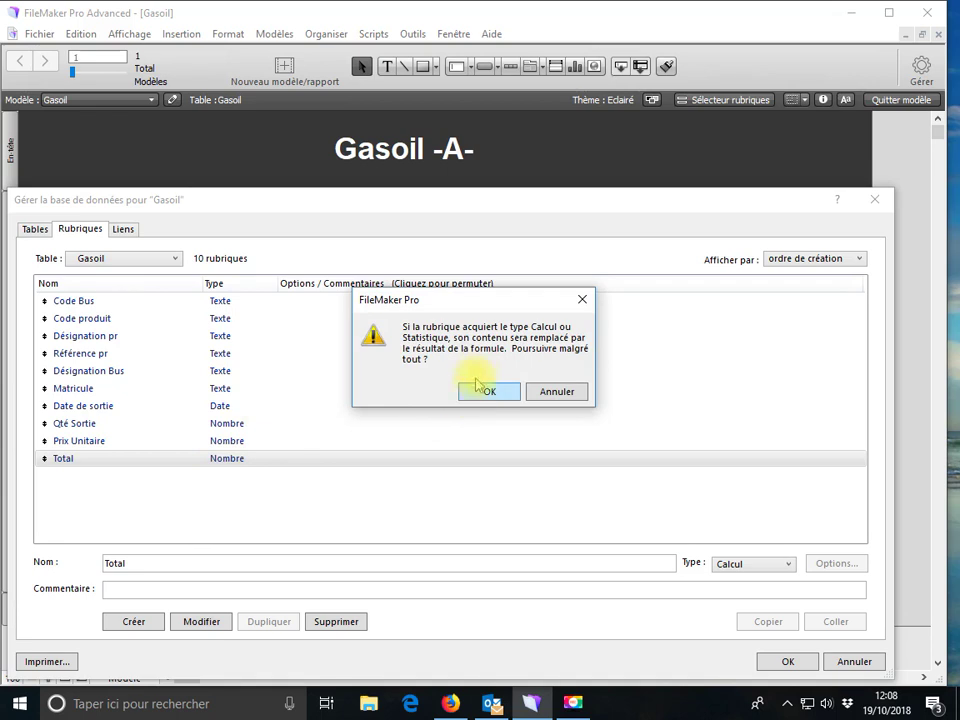
pyautogui.click(484, 389)
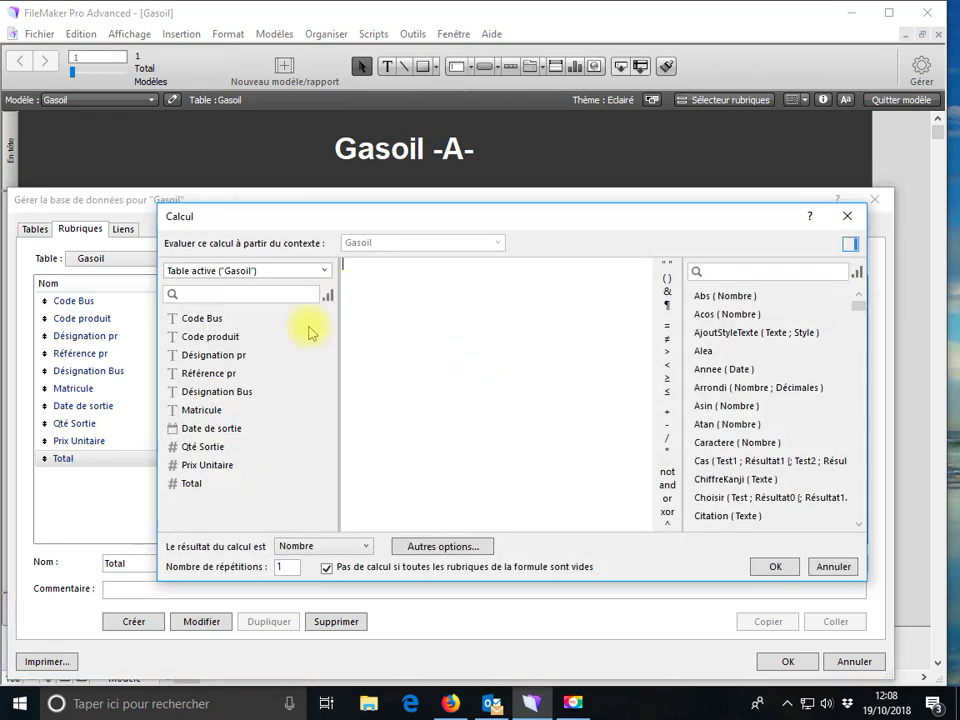
# Build the formula Qté Sortie*Prix Unitaire for the "Total" calculation field.
pyautogui.click(208, 447)
pyautogui.doubleClick(210, 448)
pyautogui.write('*')
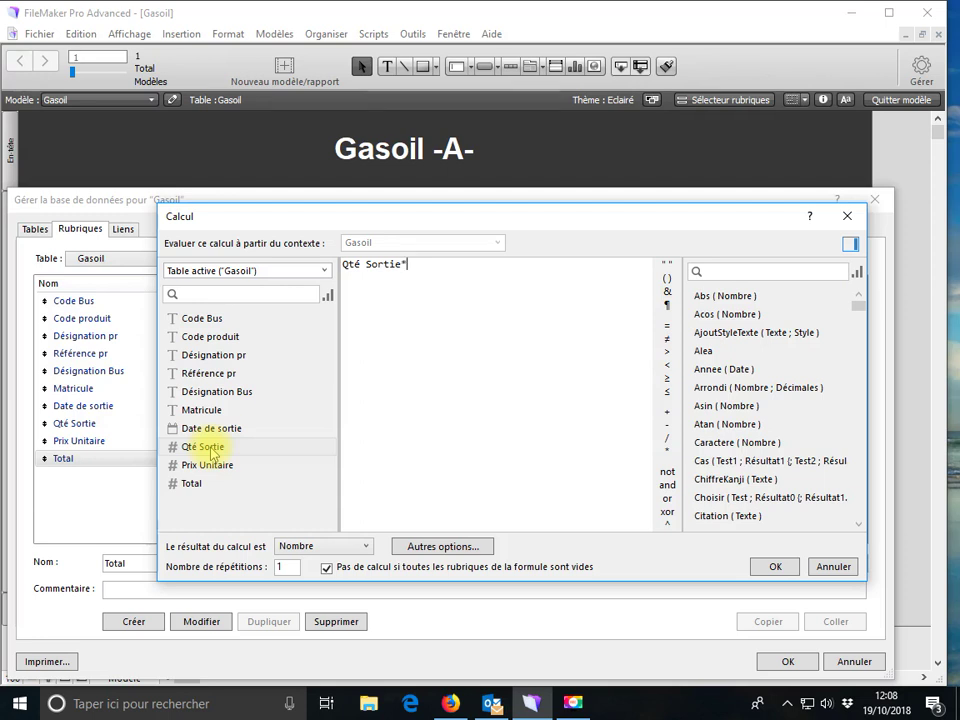
pyautogui.click(205, 467)
pyautogui.doubleClick(205, 468)
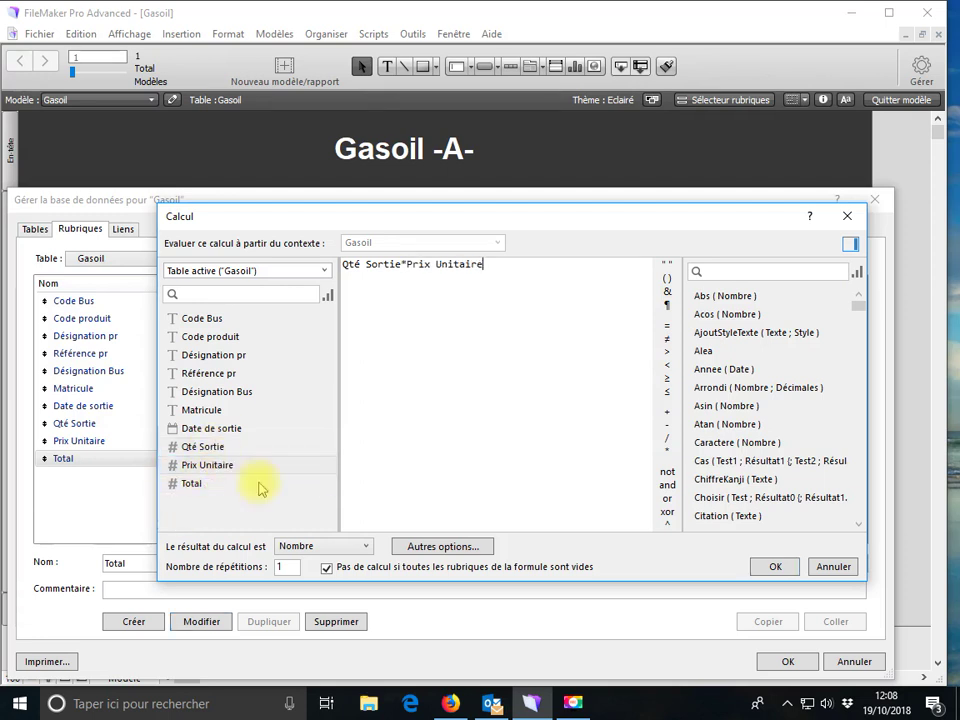
# Enable "Ne pas mémoriser les résultats ; recalculer si nécessaire" for the "Total" calculation and accept the formula.
pyautogui.click(488, 546)
pyautogui.click(347, 387)
pyautogui.click(518, 510)
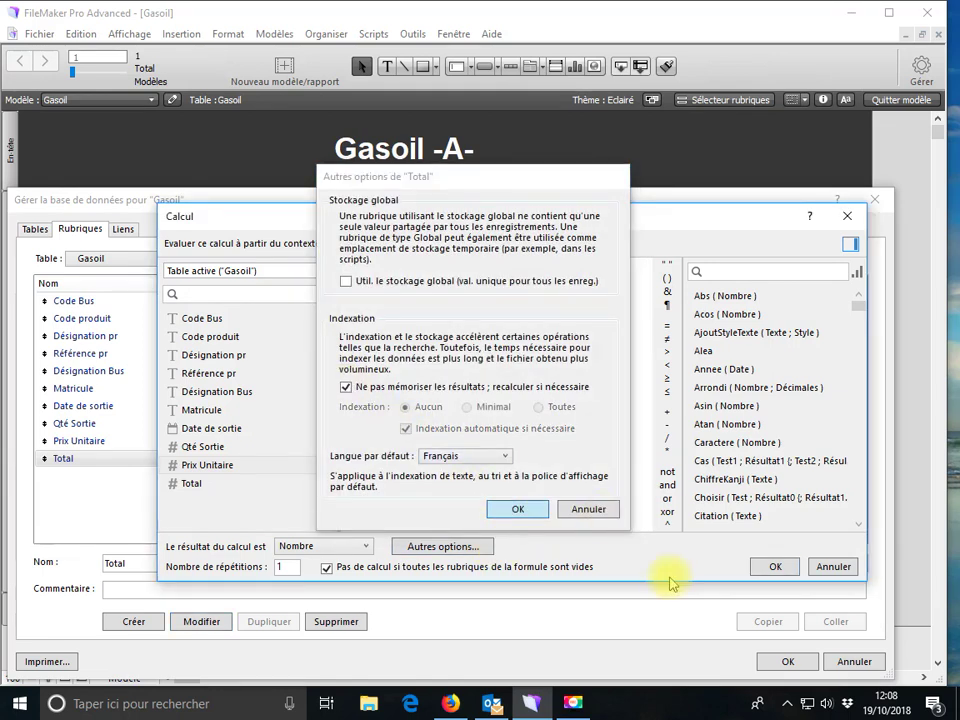
pyautogui.click(771, 567)
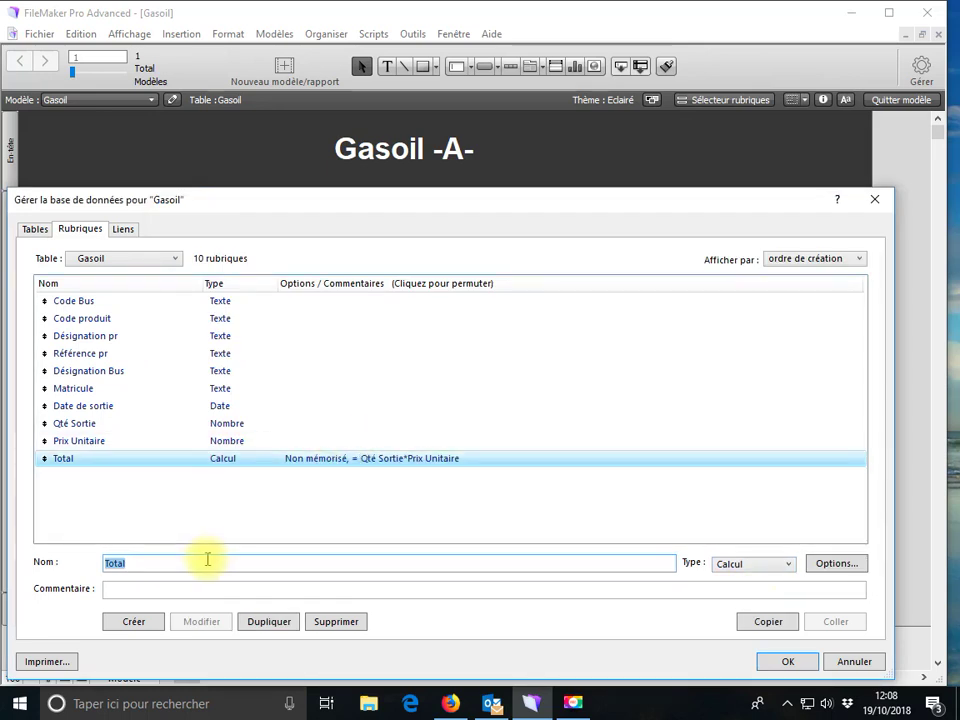
# Modify the "Total" field into a Statistique field named "Cumul" that calculates the total of Prix Unitaire.
pyautogui.write('Cumul')
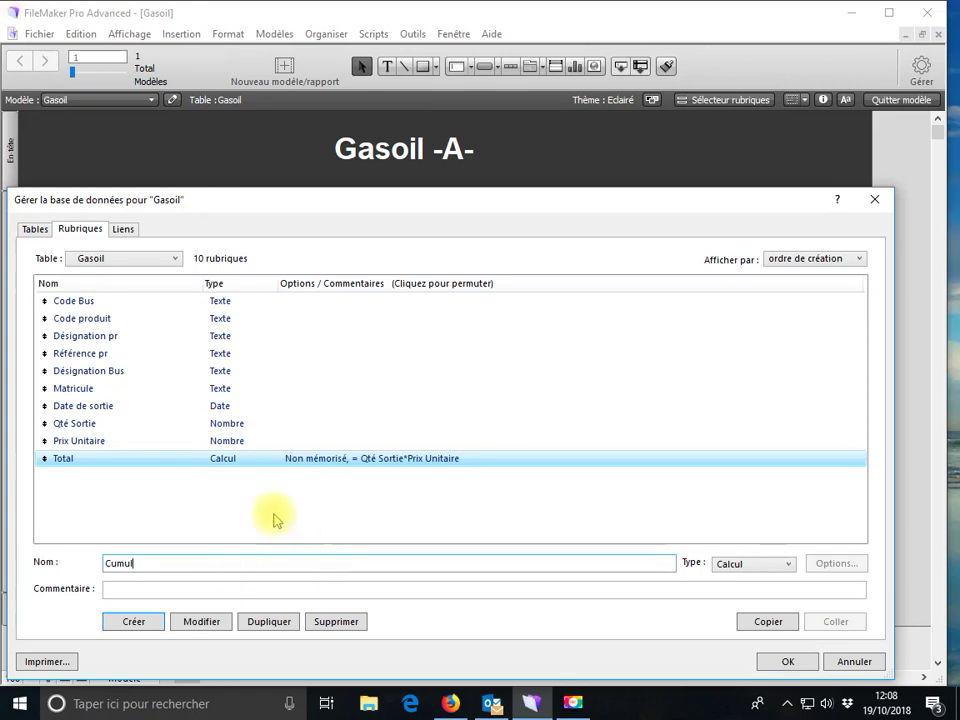
pyautogui.click(741, 569)
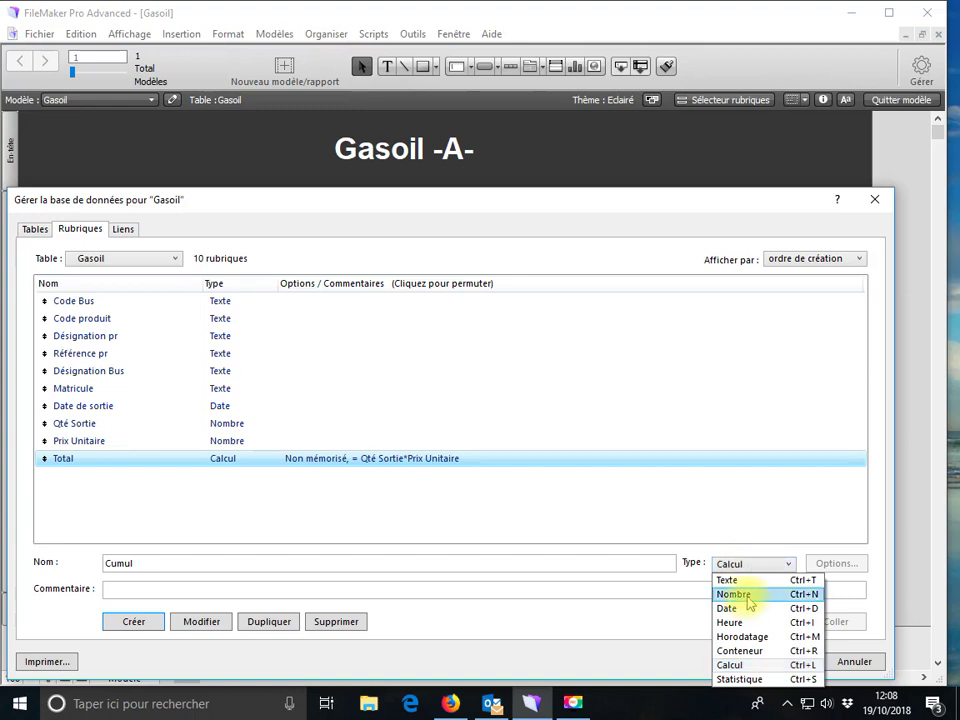
pyautogui.click(740, 679)
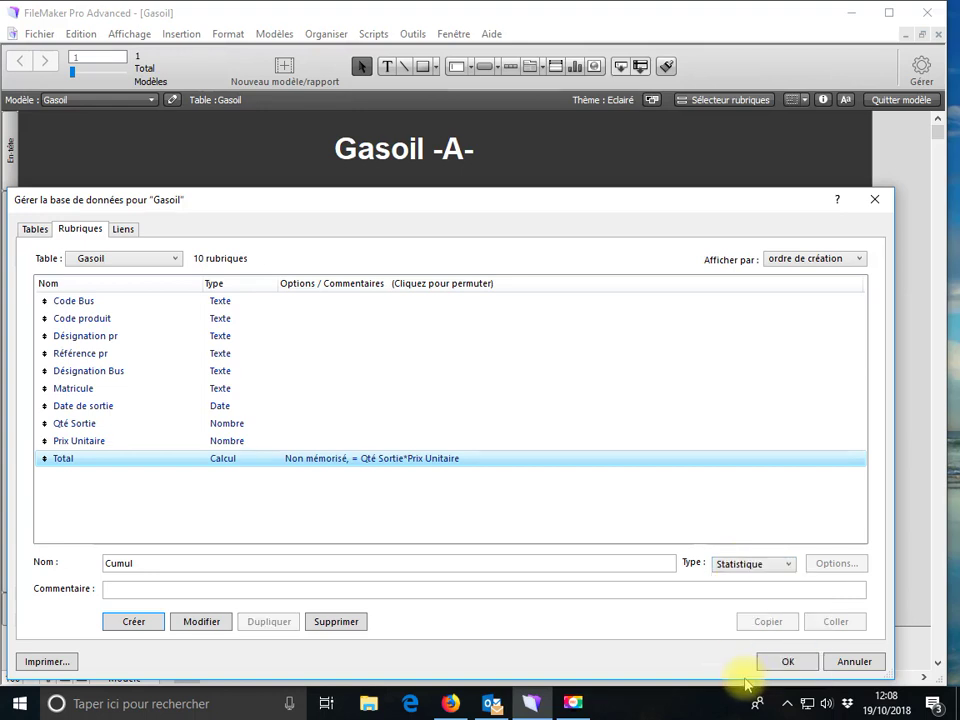
pyautogui.click(203, 623)
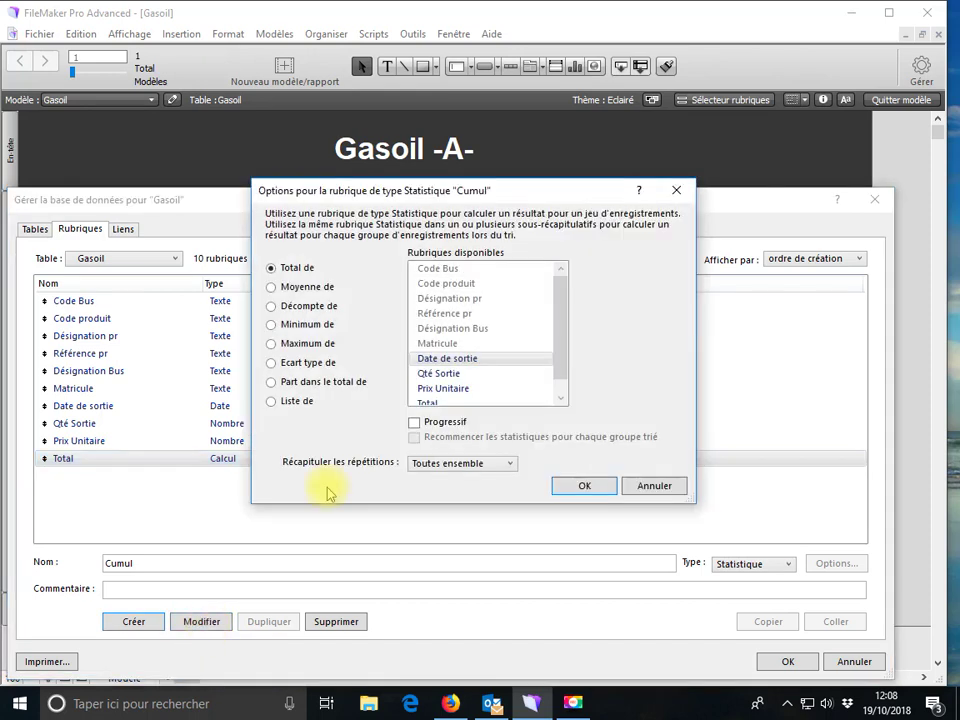
pyautogui.scroll(-1, 462, 398)
pyautogui.click(461, 377)
pyautogui.click(585, 486)
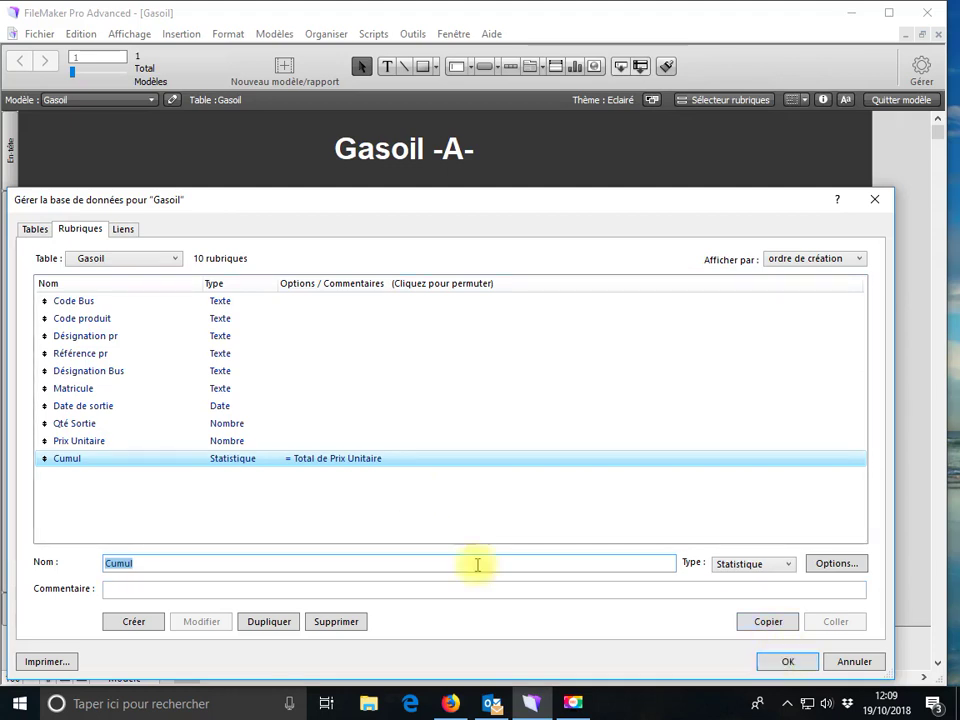
# Review the fields available in the summary options of "Cumul" and save the Gasoil table's field definitions.
pyautogui.doubleClick(316, 468)
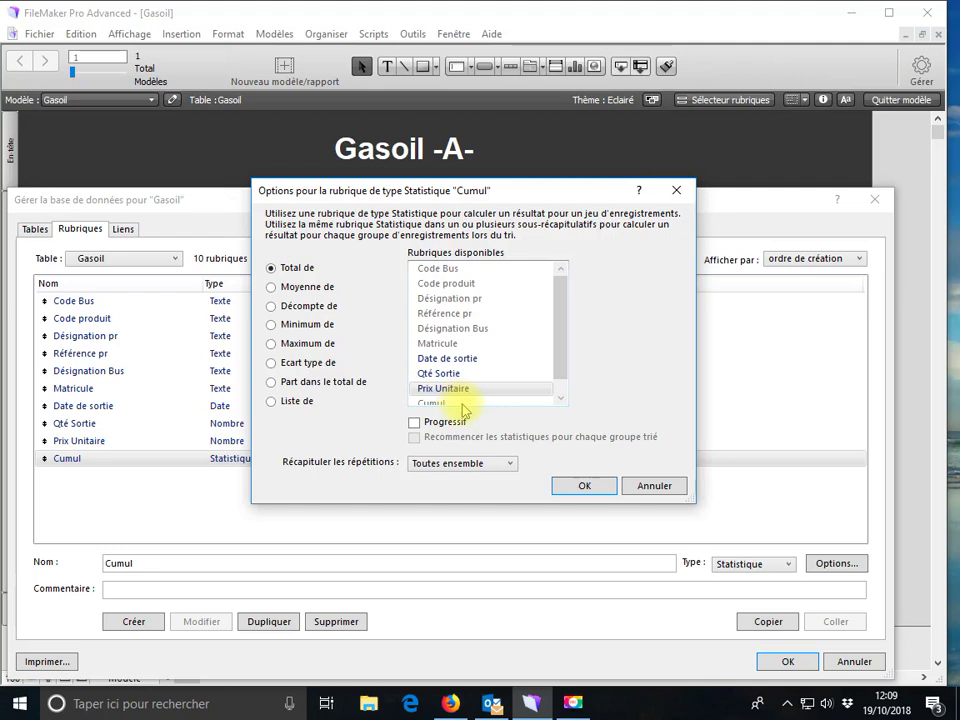
pyautogui.scroll(-1, 462, 378)
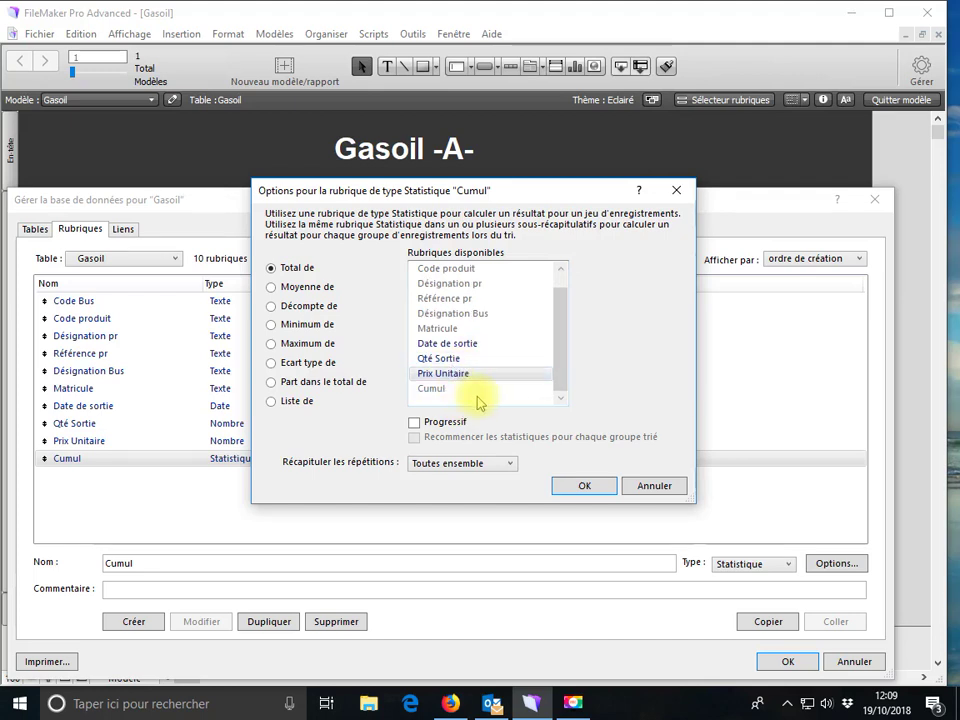
pyautogui.scroll(1, 479, 402)
pyautogui.scroll(-1, 482, 405)
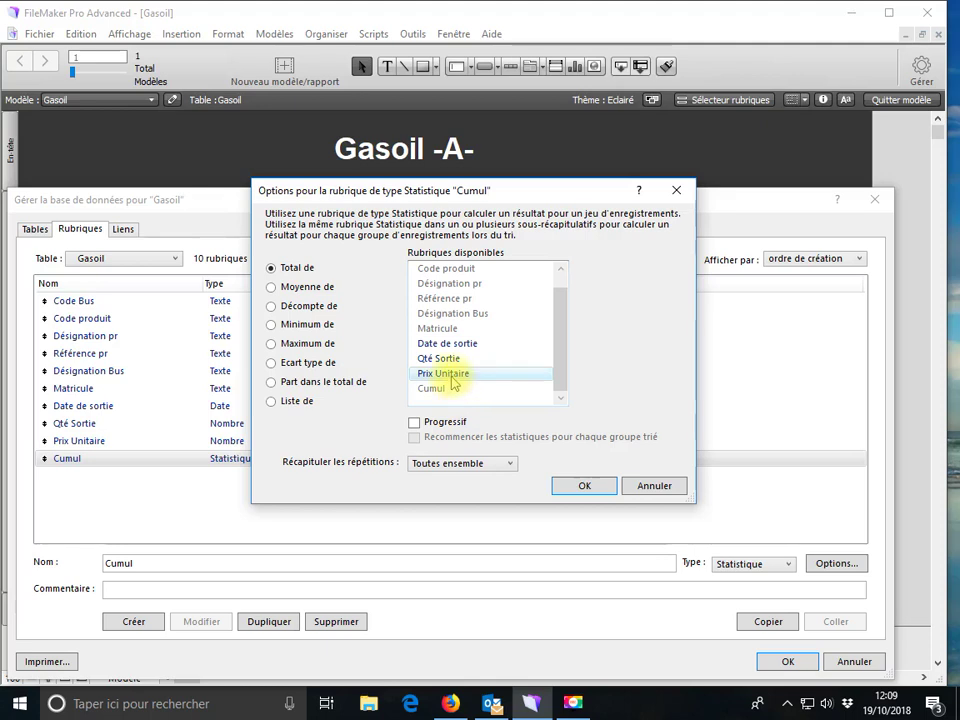
pyautogui.click(588, 490)
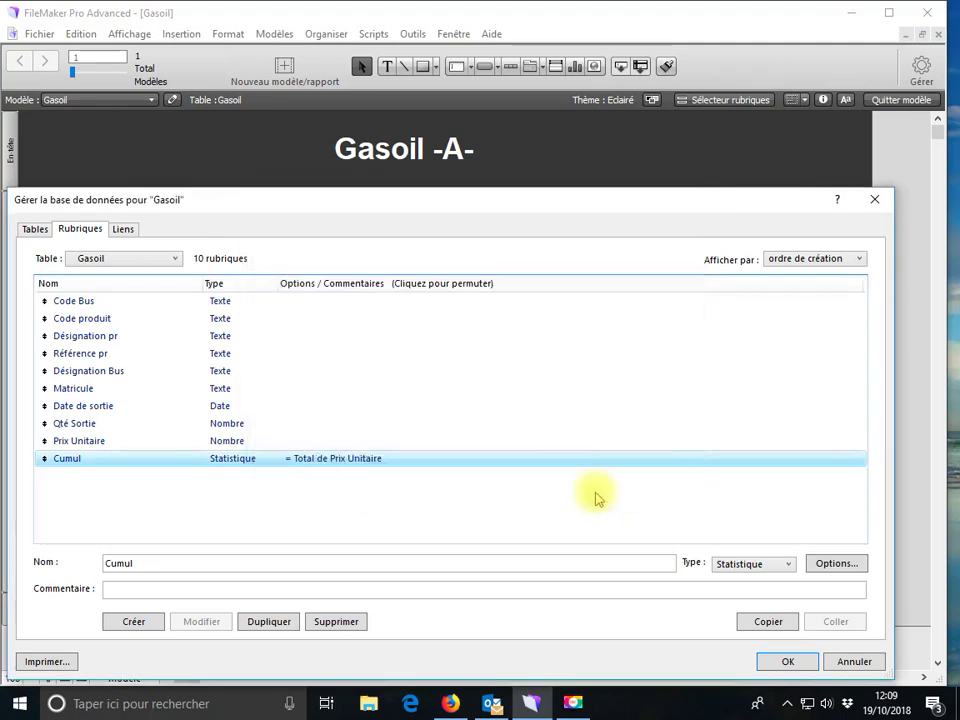
pyautogui.click(788, 662)
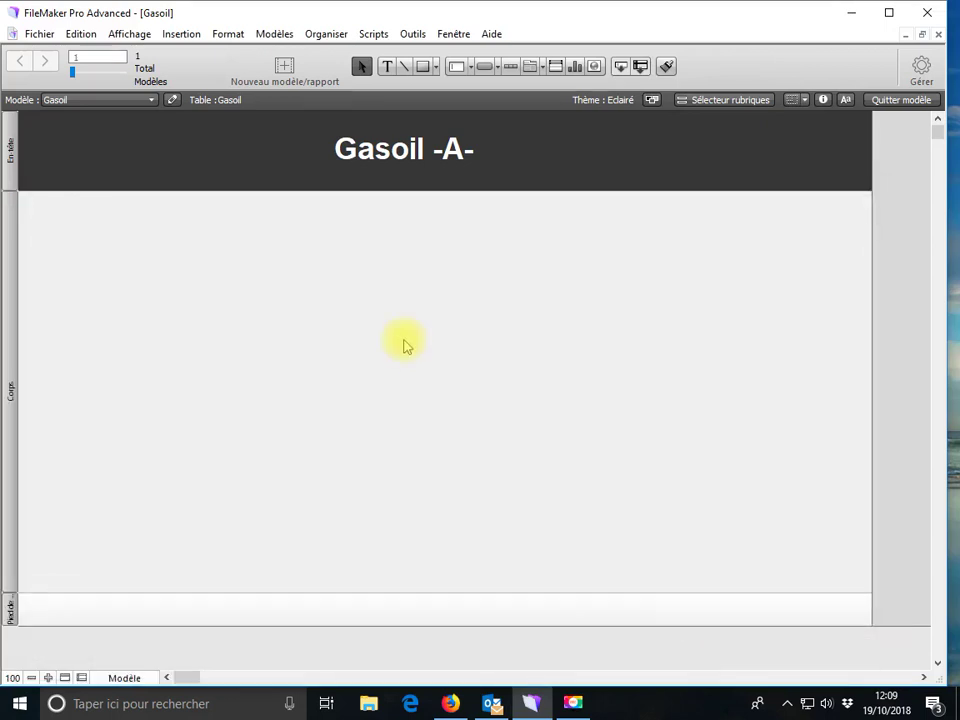
# Insert the "Code Bus" field with its label into the body of the Gasoil layout.
pyautogui.click(181, 35)
pyautogui.click(193, 55)
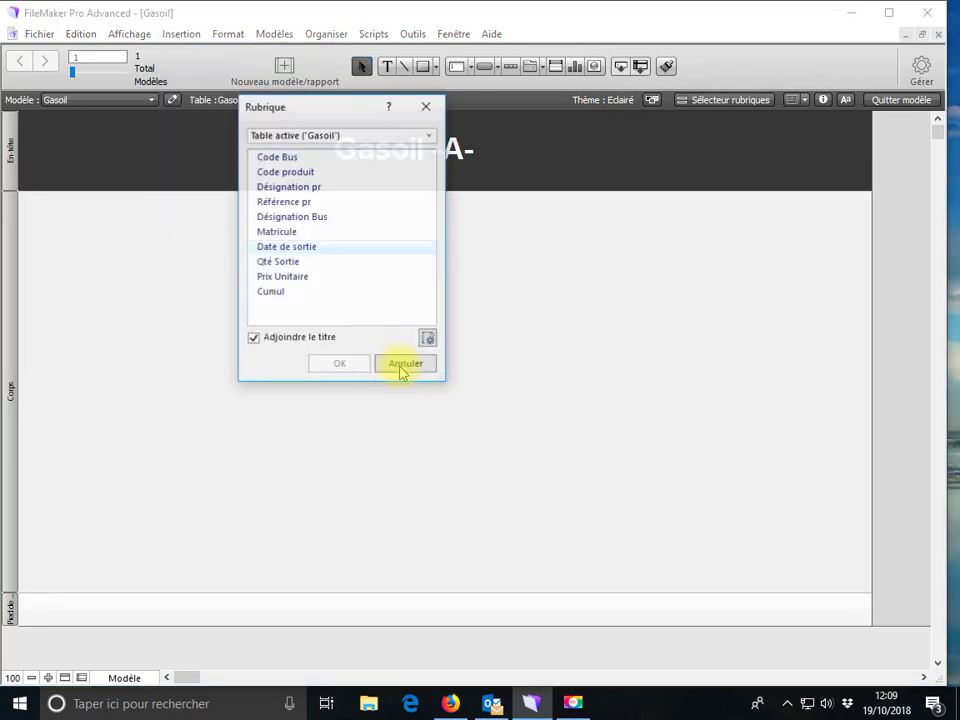
pyautogui.doubleClick(276, 157)
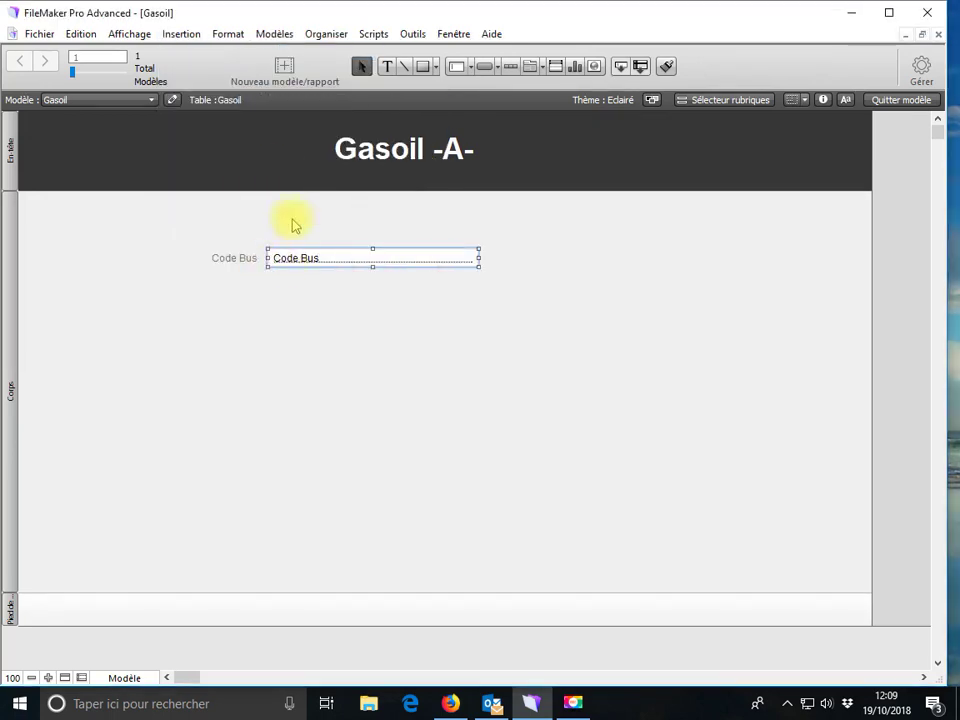
# Insert the "Code produit" field with its label and place both just below the "Code Bus" field.
pyautogui.click(190, 36)
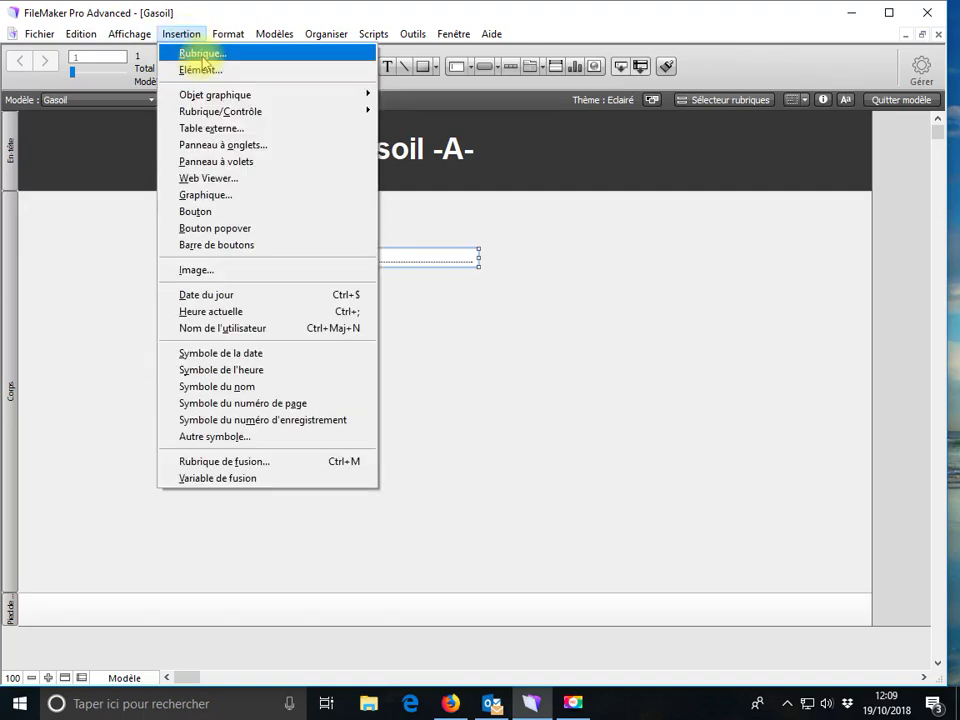
pyautogui.click(201, 55)
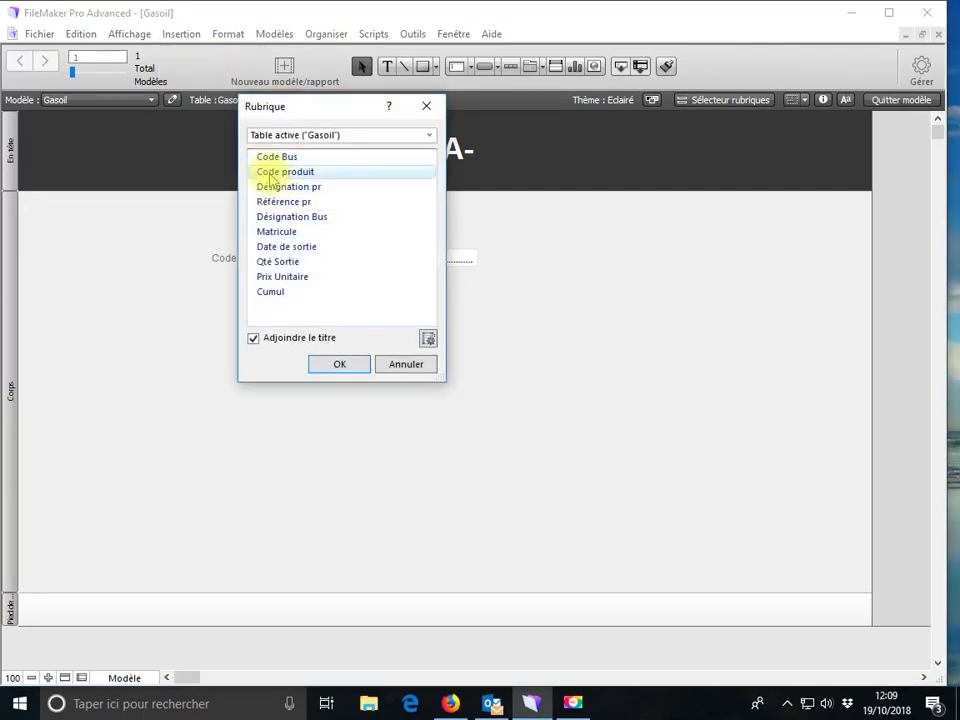
pyautogui.doubleClick(268, 176)
pyautogui.keyDown('shift'); pyautogui.click(231, 258); pyautogui.keyUp('shift')
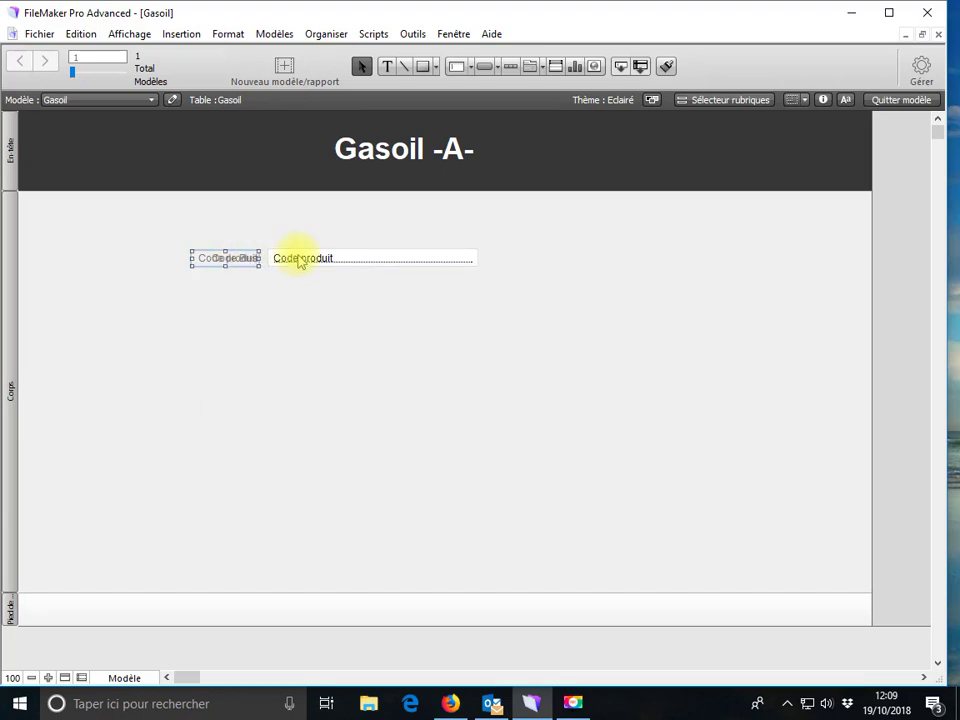
pyautogui.moveTo(300, 257); pyautogui.dragTo(306, 296)
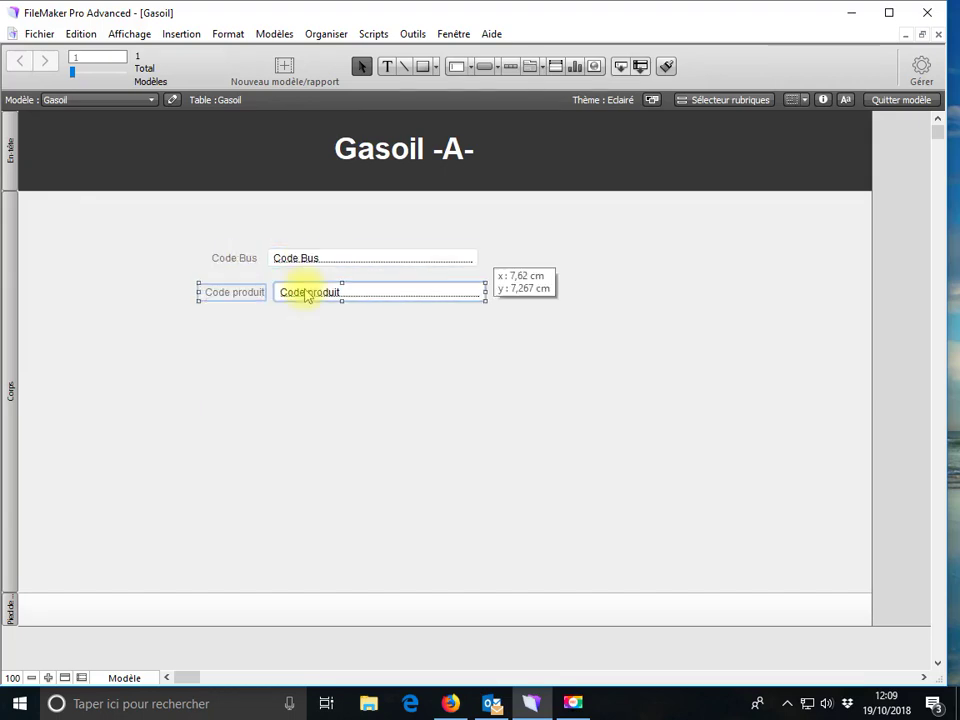
# Insert the "Désignation pr" field with its label and place both just below the "Code produit" field.
pyautogui.click(182, 36)
pyautogui.click(186, 55)
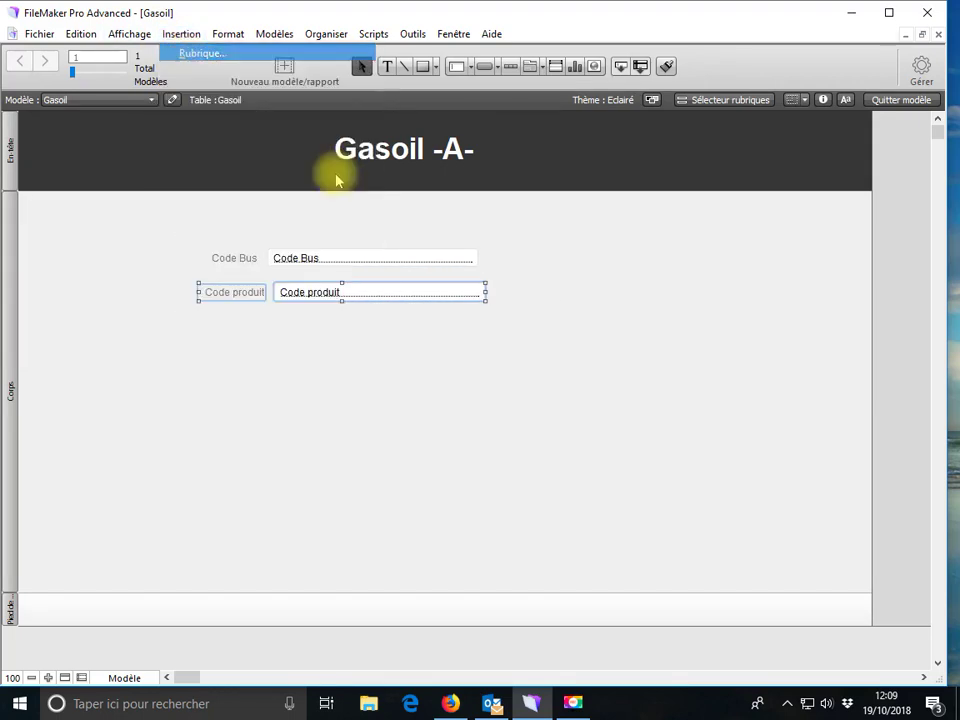
pyautogui.click(276, 187)
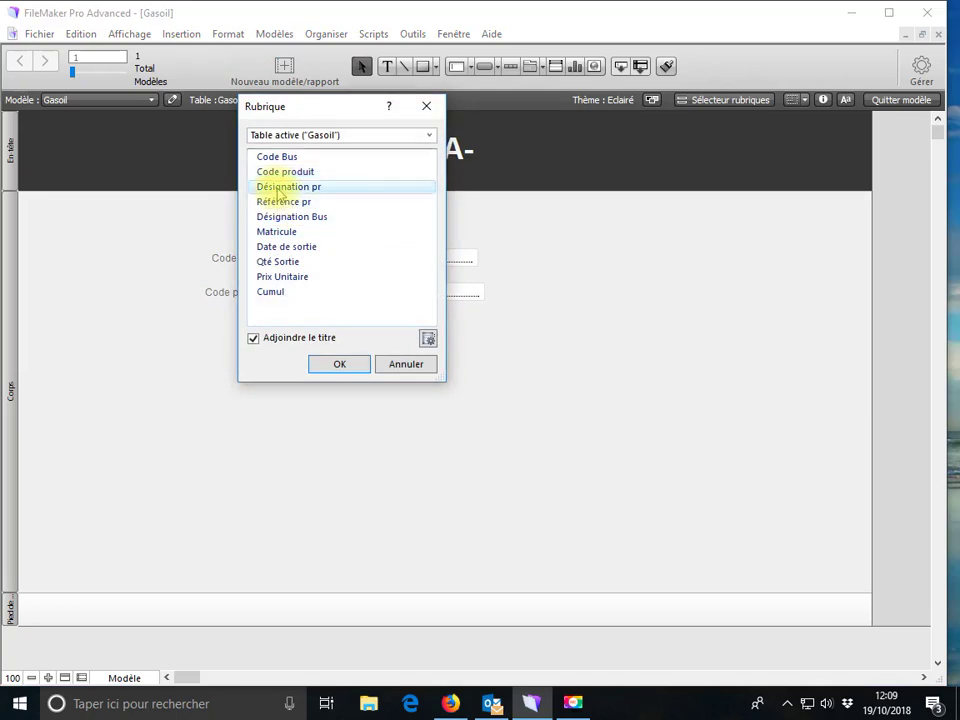
pyautogui.click(340, 364)
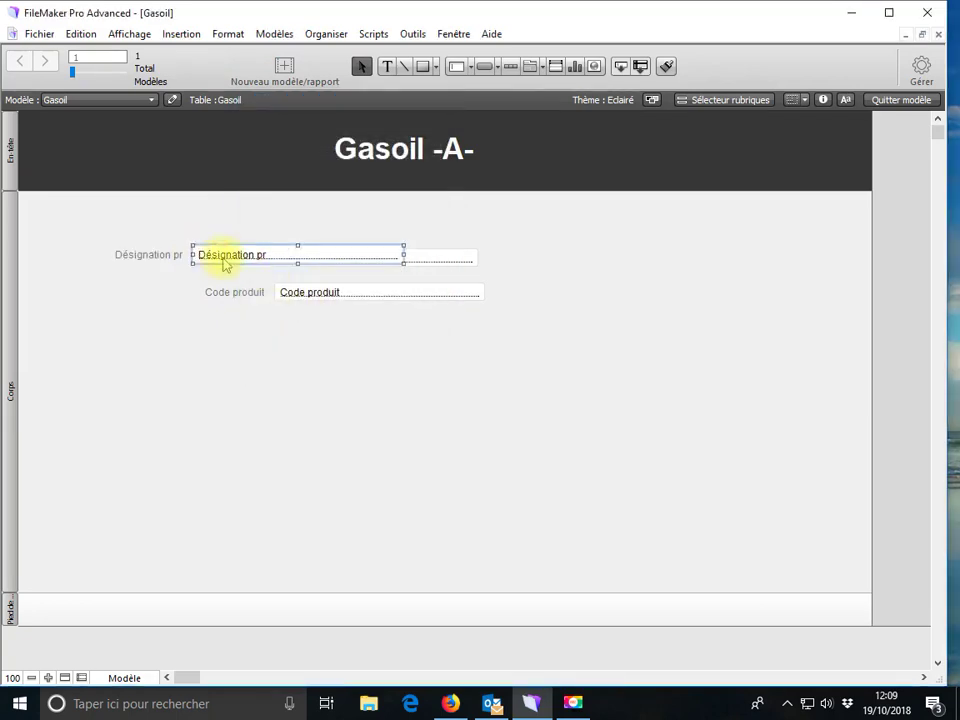
pyautogui.click(168, 262)
pyautogui.keyDown('shift'); pyautogui.click(255, 259); pyautogui.keyUp('shift')
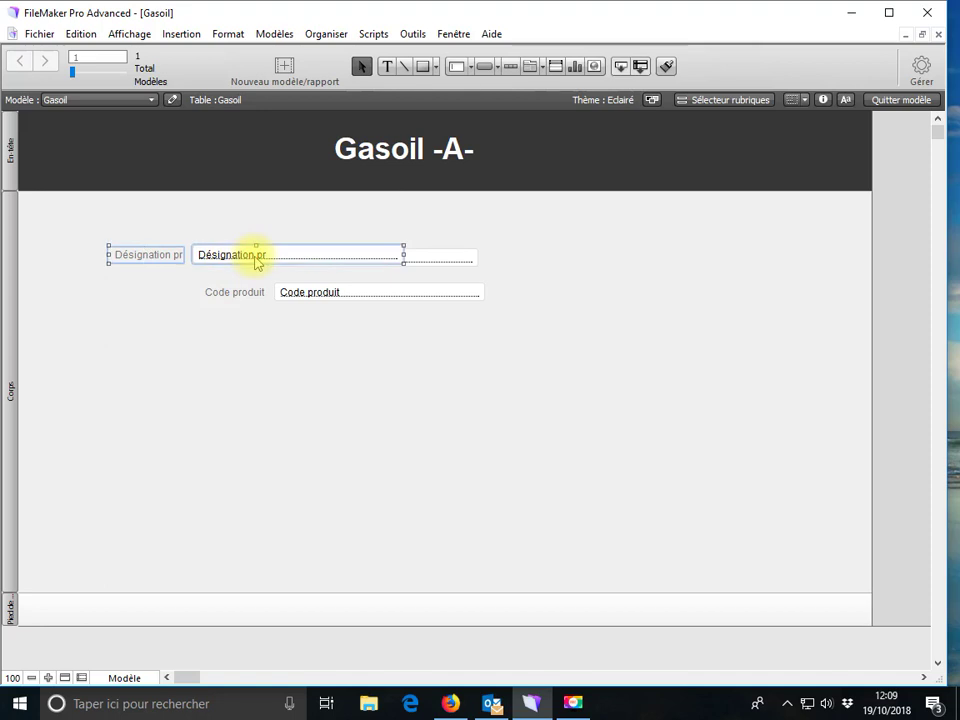
pyautogui.moveTo(272, 281); pyautogui.dragTo(341, 334)
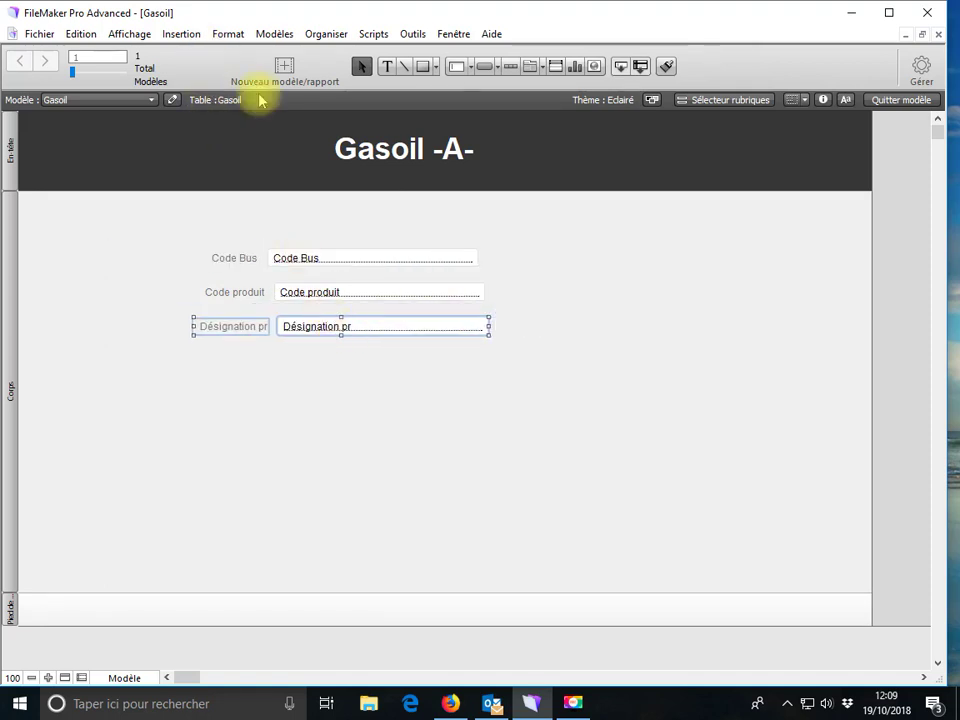
pyautogui.click(355, 388)
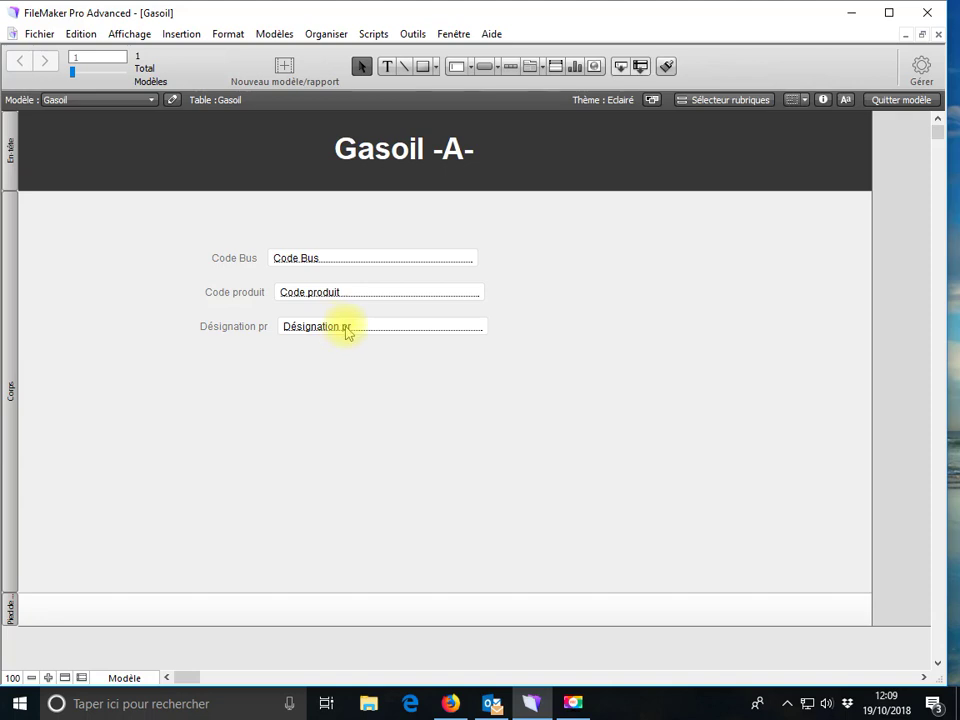
# Duplicate the "Désignation pr" field directly below itself and assign the copy to the "Référence pr" field with its label.
pyautogui.click(350, 336)
pyautogui.moveTo(353, 347)
pyautogui.mouseDown()
pyautogui.moveTo(358, 366)
pyautogui.moveTo(349, 361)
pyautogui.mouseUp()
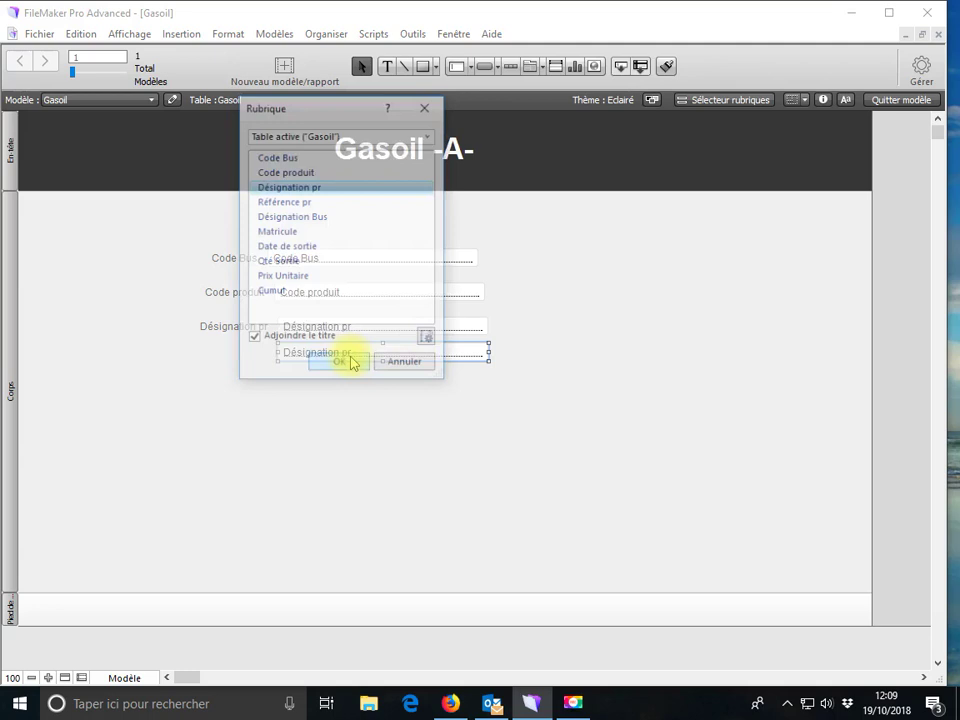
pyautogui.click(279, 201)
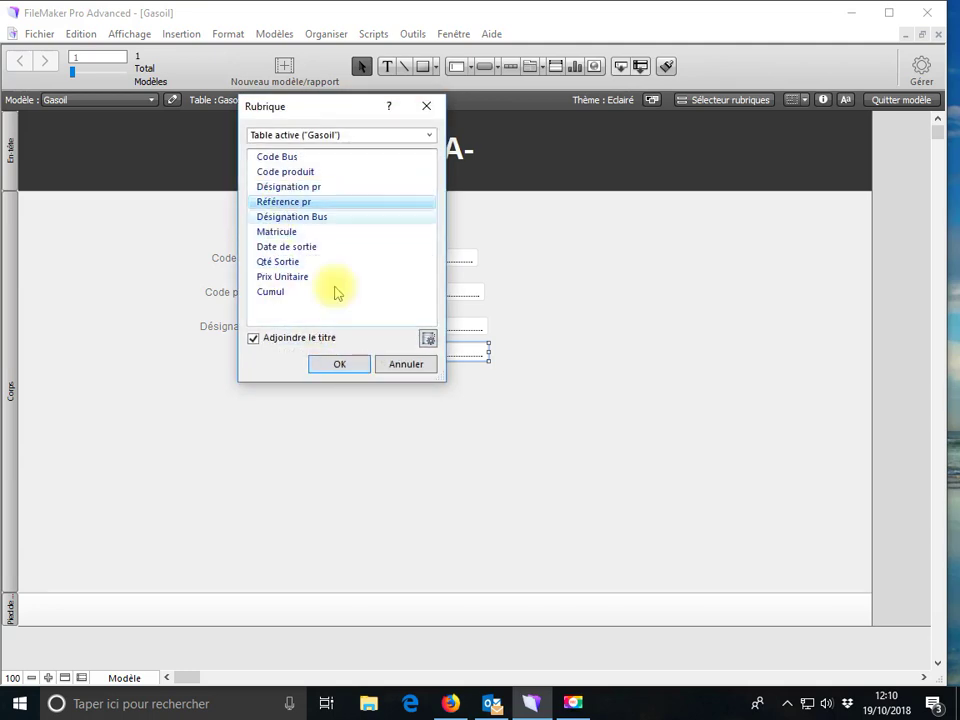
pyautogui.click(337, 364)
# Duplicate the "Référence pr" field directly below itself and assign the copy to the "Désignation Bus" field with its label.
pyautogui.moveTo(352, 358); pyautogui.dragTo(364, 394)
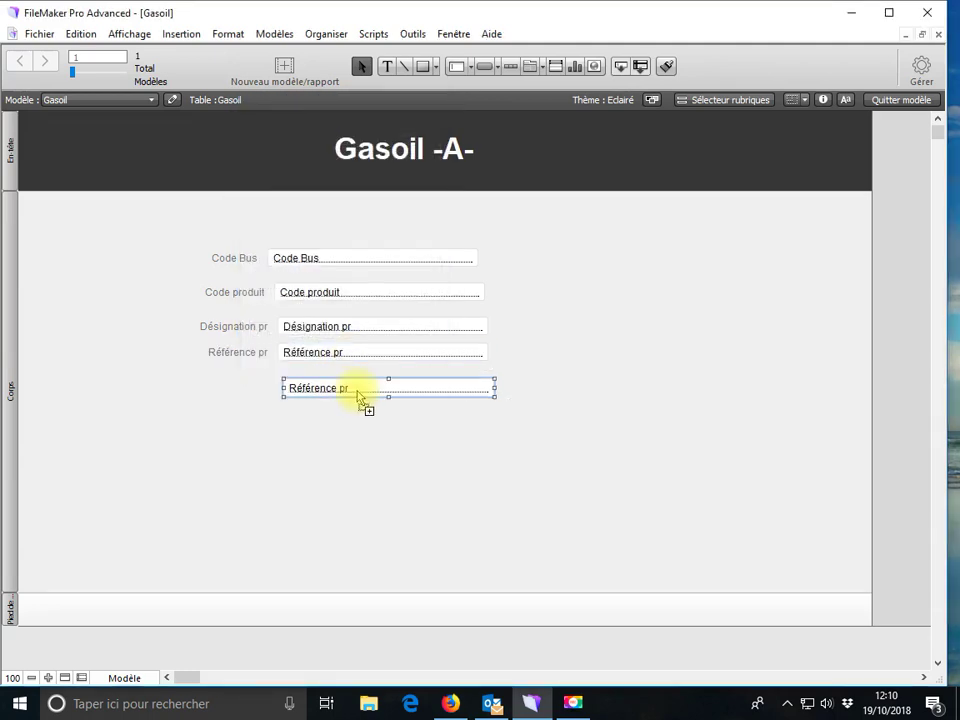
pyautogui.click(222, 215)
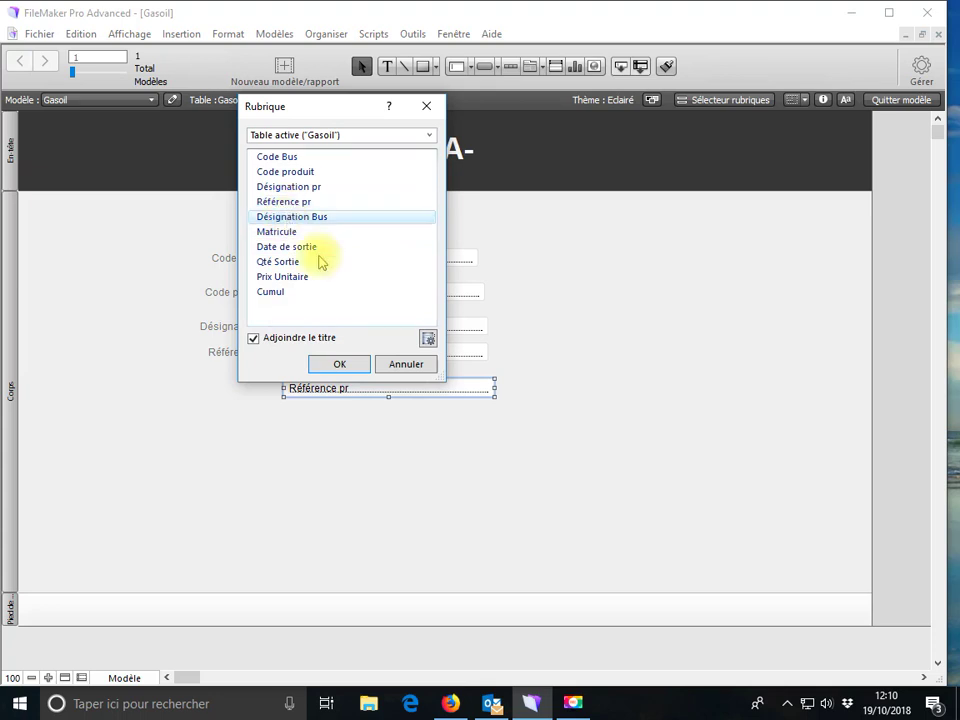
pyautogui.click(345, 365)
# Duplicate the "Désignation Bus" field directly below itself and assign the copy to the "Matricule" field with its label.
pyautogui.moveTo(366, 396); pyautogui.dragTo(366, 436)
pyautogui.click(262, 231)
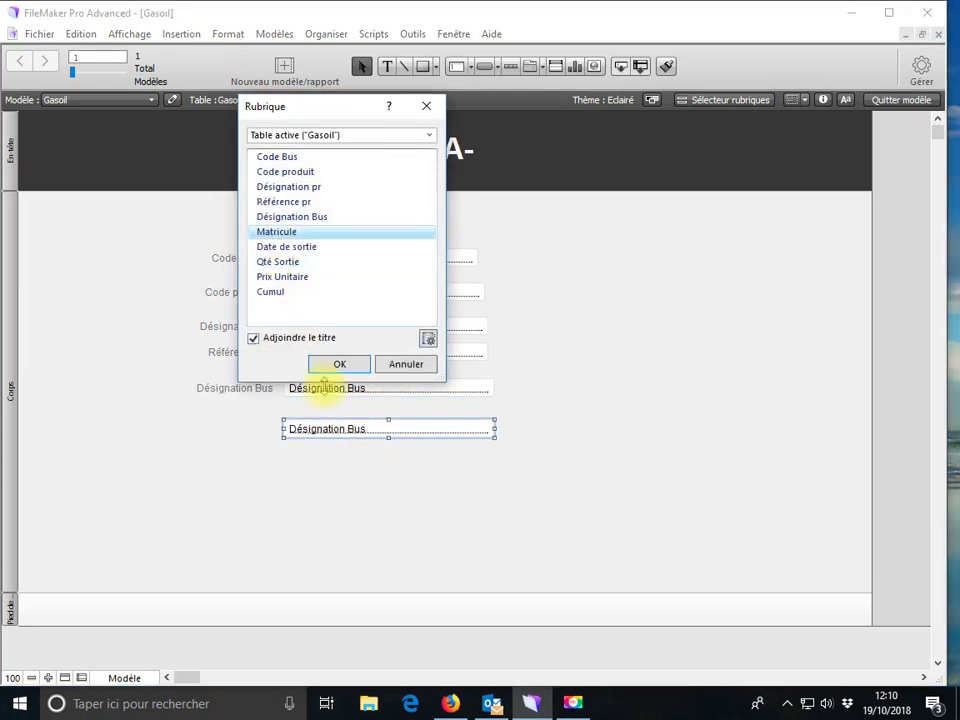
pyautogui.click(335, 366)
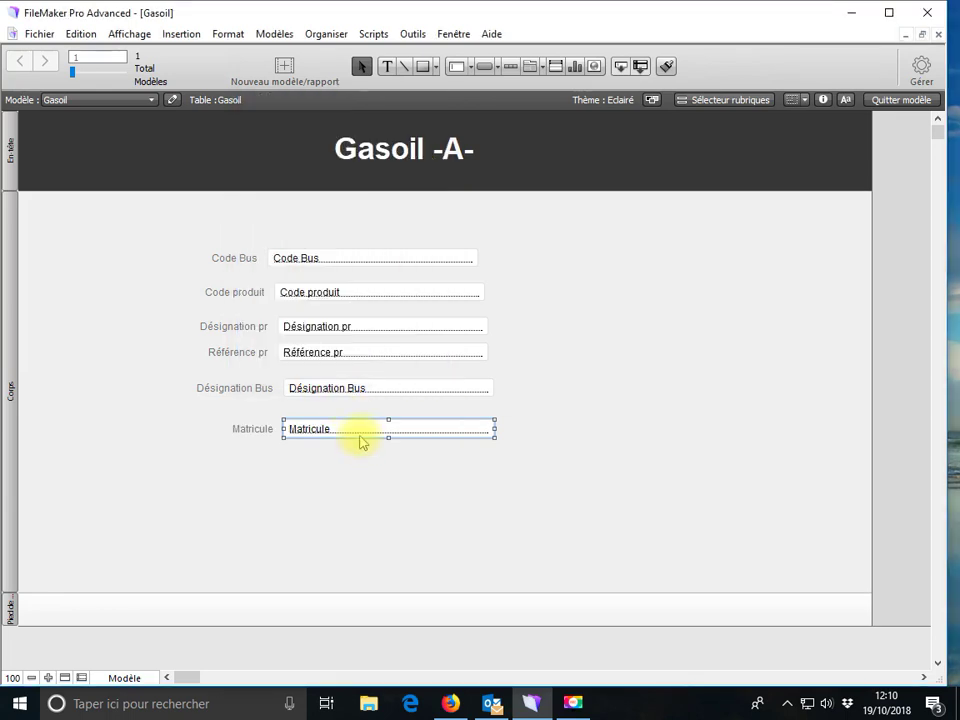
# Paste a copy of the "Matricule" field below the original and assign it to the "Date de sortie" field with its label attached.
pyautogui.rightClick(363, 438)
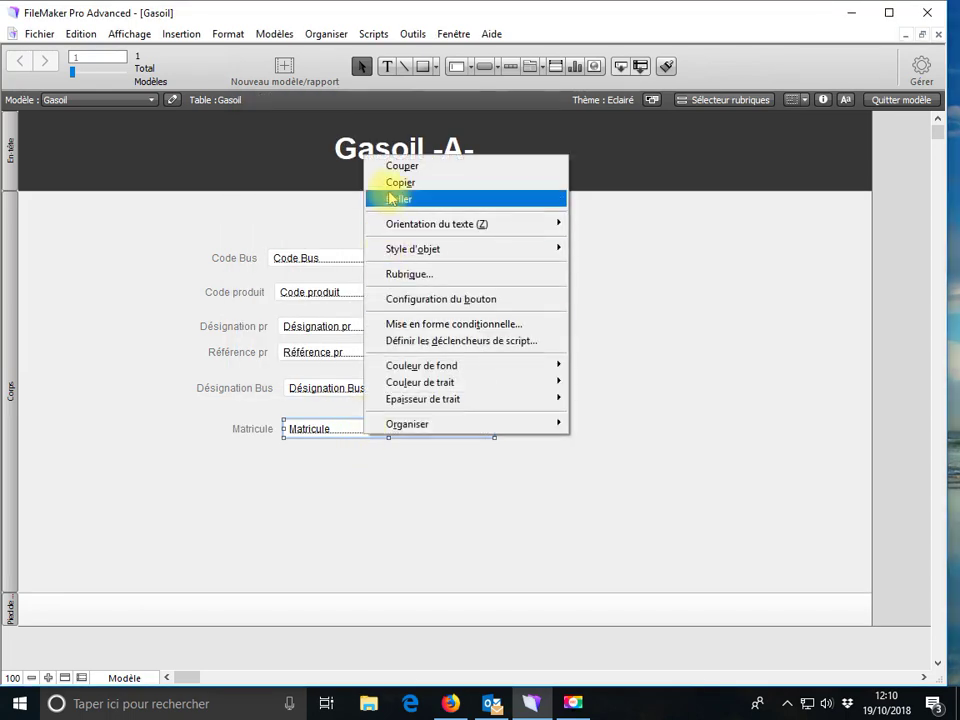
pyautogui.click(392, 190)
pyautogui.rightClick(365, 467)
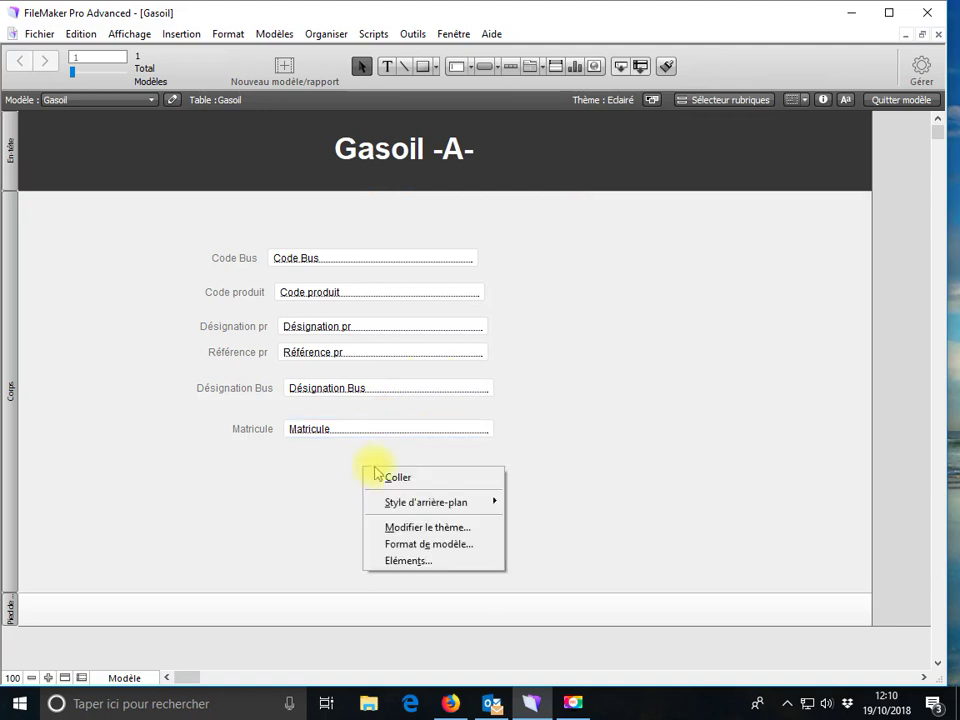
pyautogui.click(392, 478)
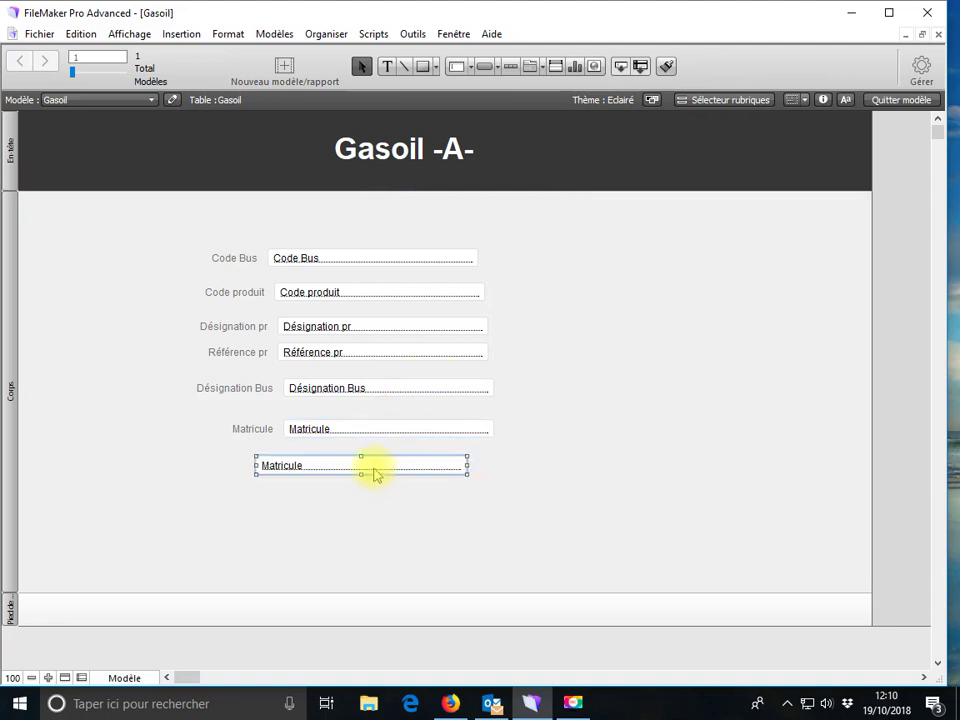
pyautogui.doubleClick(376, 475)
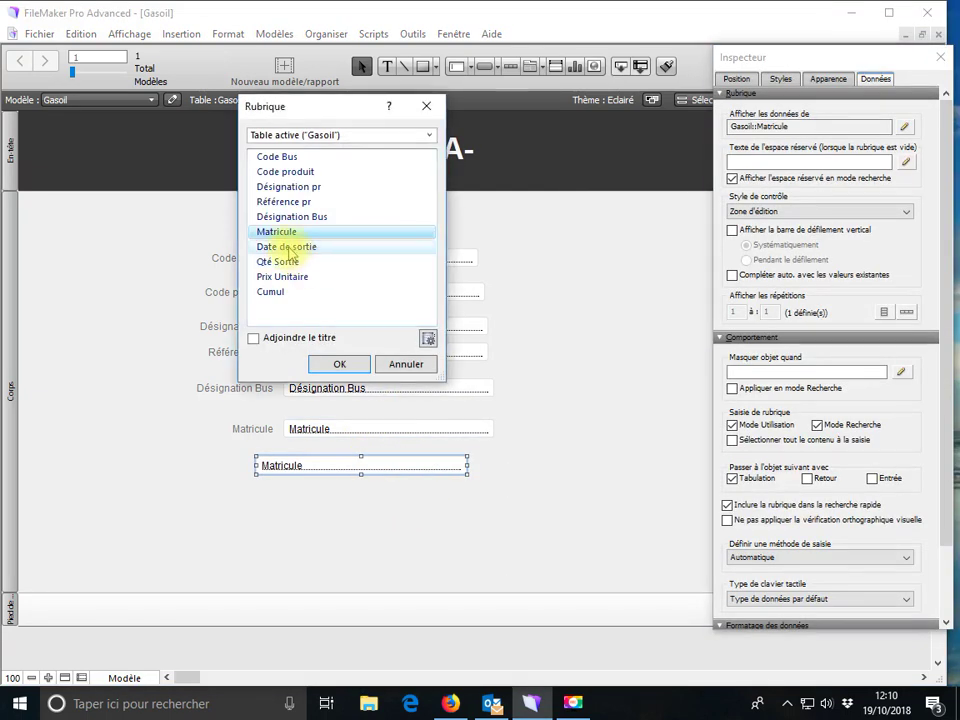
pyautogui.click(318, 250)
pyautogui.click(345, 366)
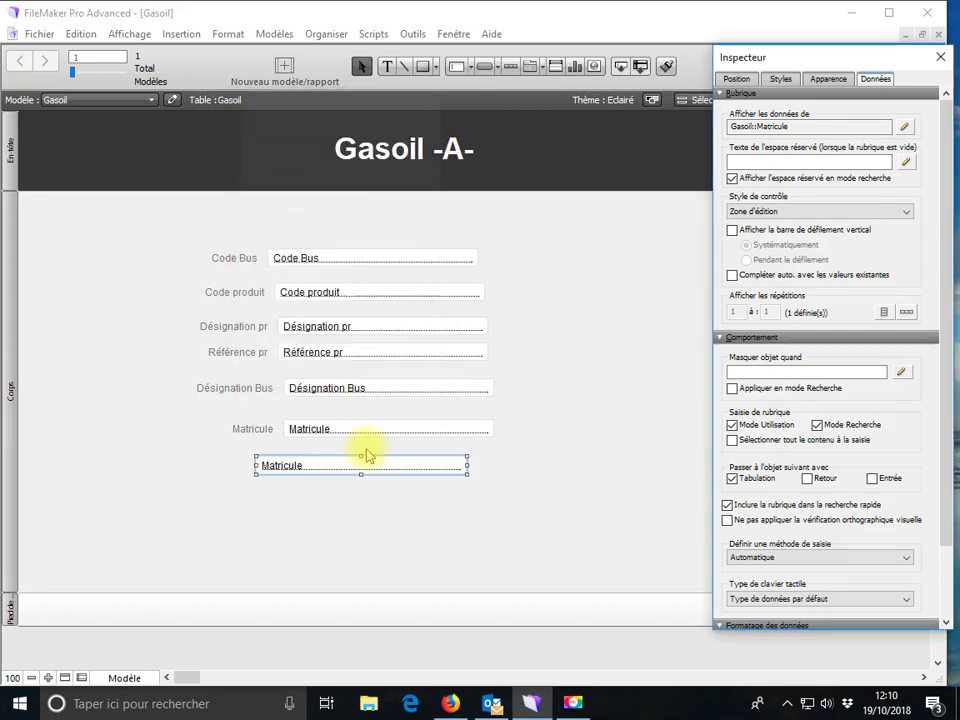
pyautogui.doubleClick(331, 472)
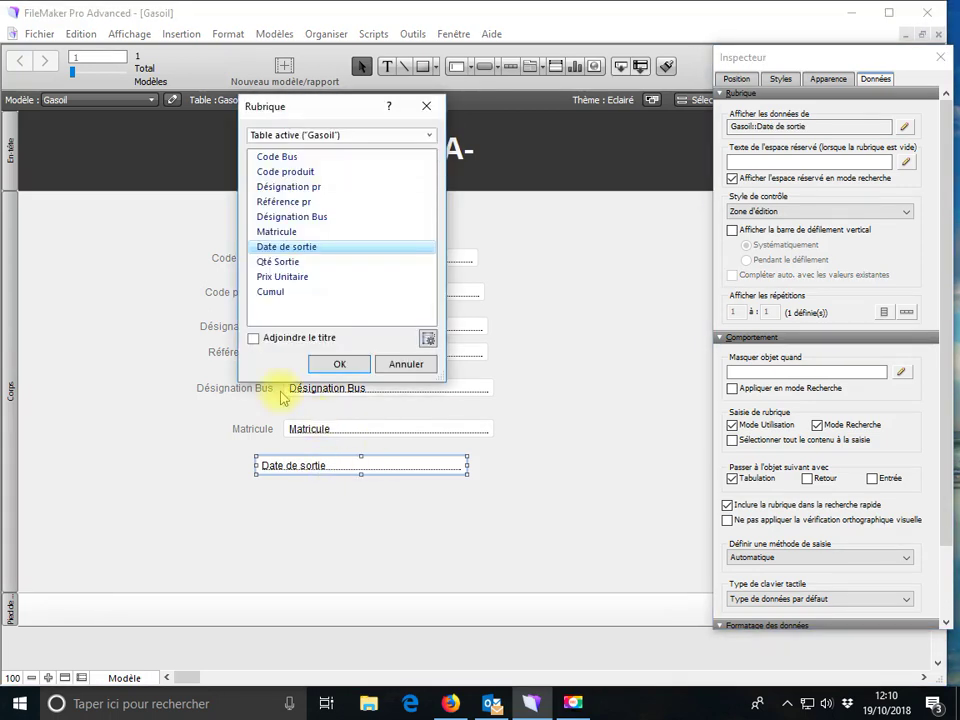
pyautogui.click(253, 339)
pyautogui.click(341, 366)
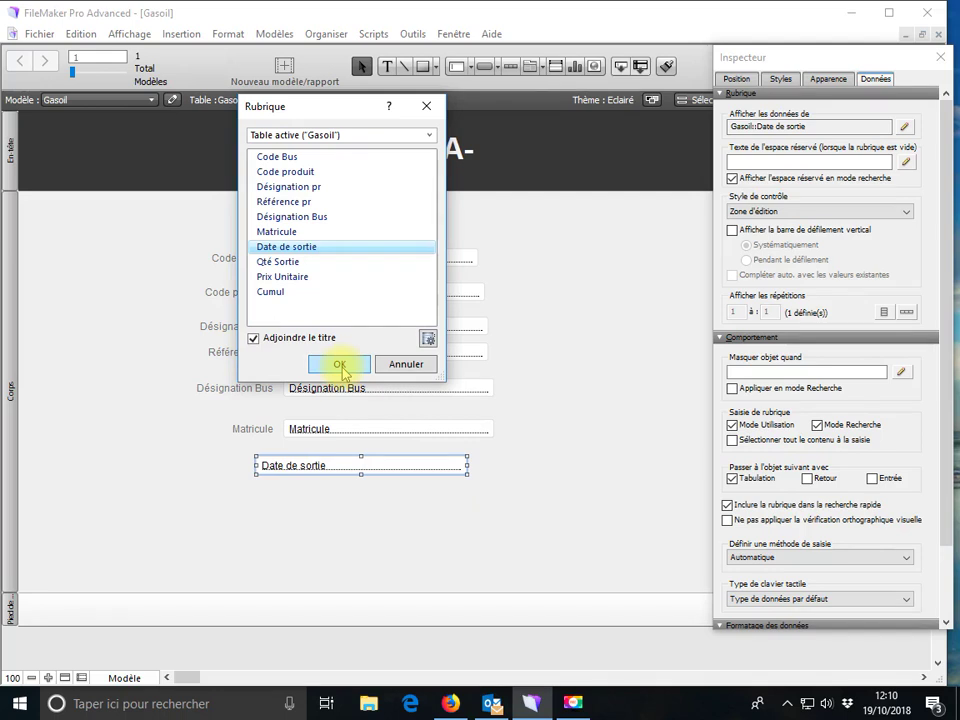
# Duplicate the "Date de sortie" field directly below itself and assign the copy to the "Qté Sortie" field with its label.
pyautogui.moveTo(383, 476); pyautogui.dragTo(396, 508)
pyautogui.doubleClick(394, 500)
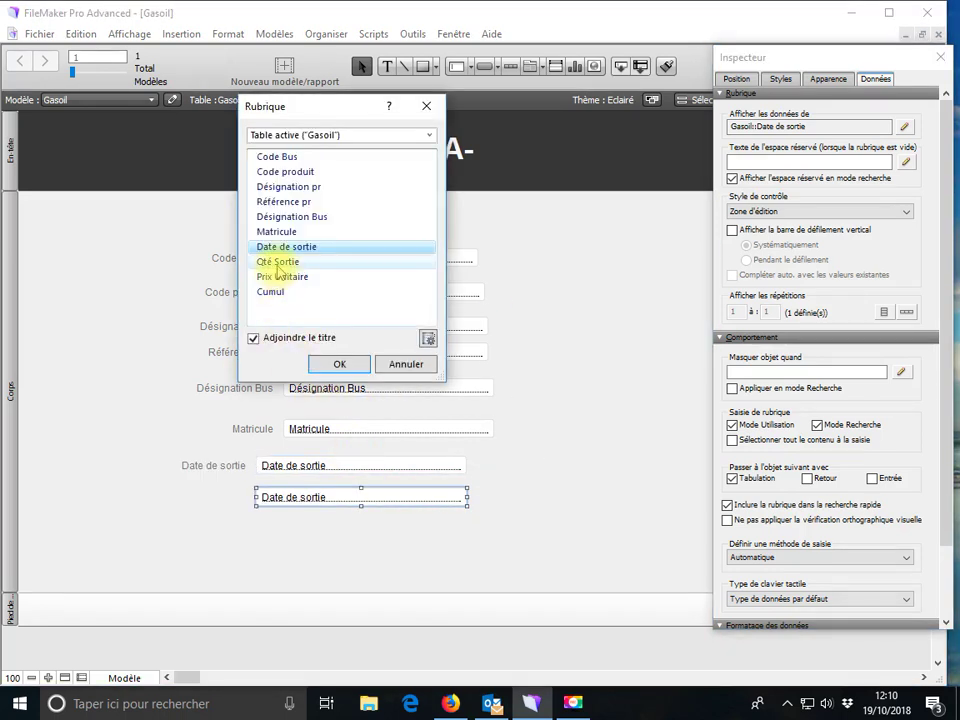
pyautogui.click(277, 261)
pyautogui.click(340, 366)
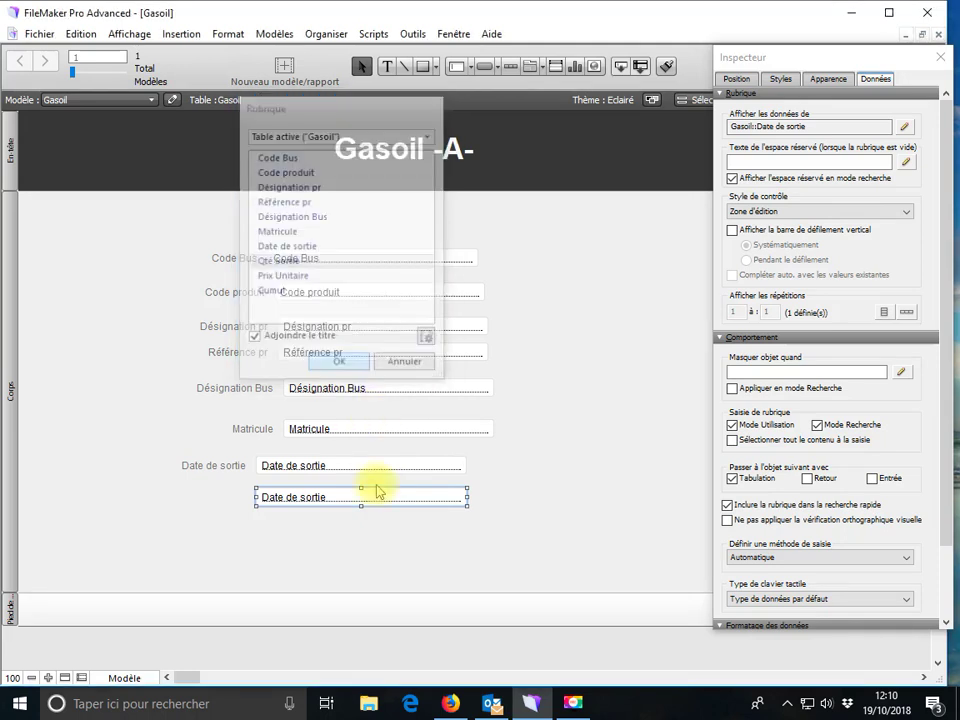
# Duplicate the "Qté Sortie" field directly below itself and assign the copy to the "Prix Unitaire" field with its label.
pyautogui.moveTo(375, 499); pyautogui.dragTo(374, 525)
pyautogui.doubleClick(374, 522)
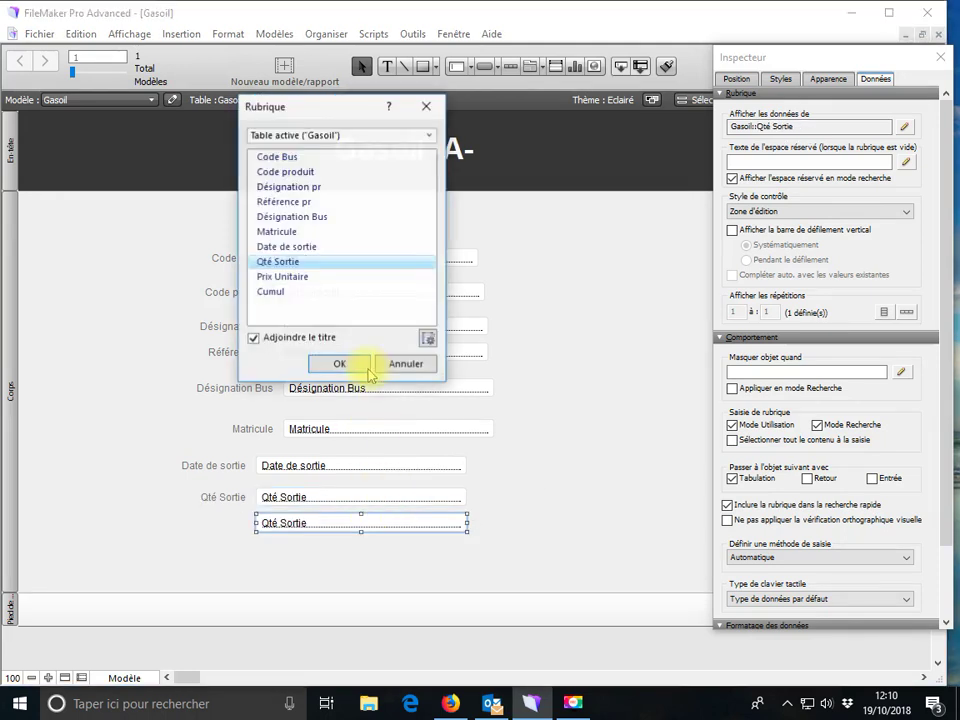
pyautogui.click(295, 277)
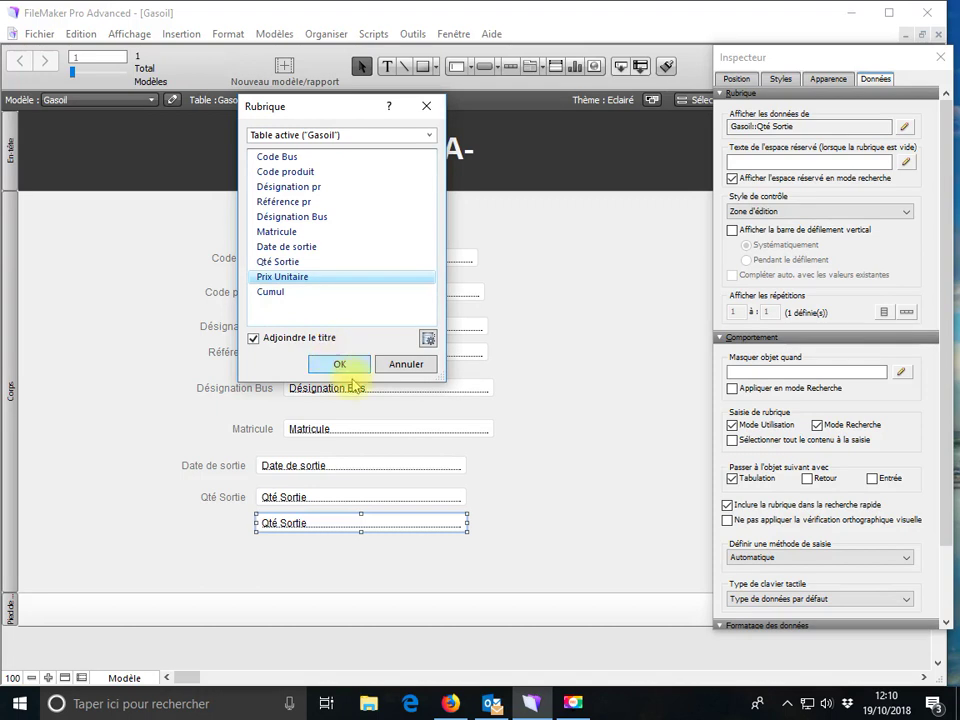
pyautogui.click(342, 362)
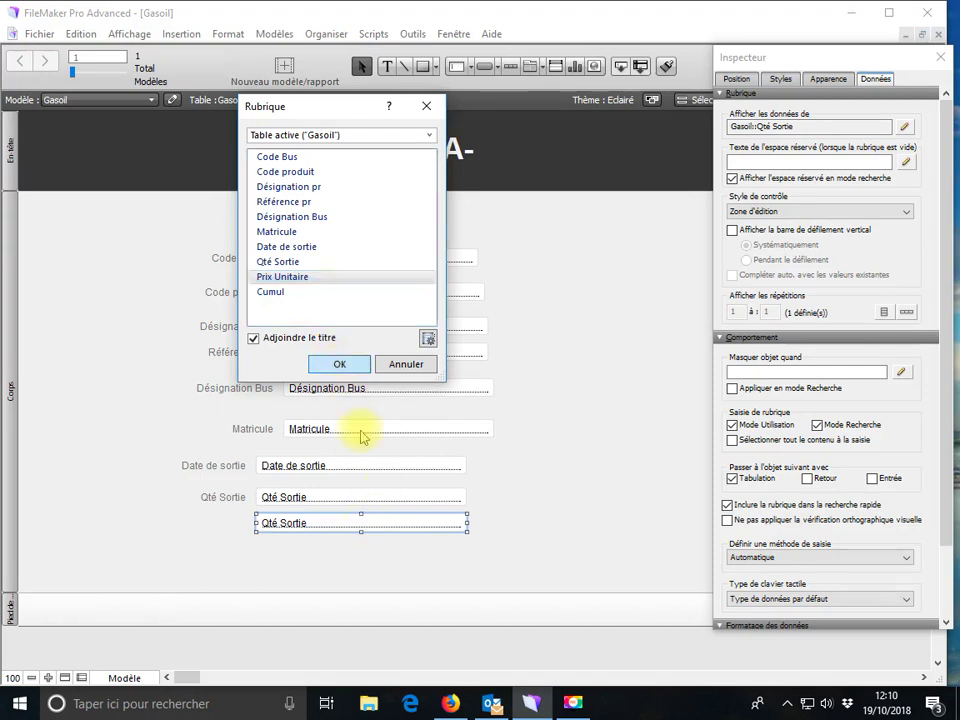
# Duplicate the "Prix Unitaire" field directly below itself and assign the copy to the "Cumul" field with its label.
pyautogui.moveTo(365, 545); pyautogui.dragTo(364, 564)
pyautogui.doubleClick(364, 550)
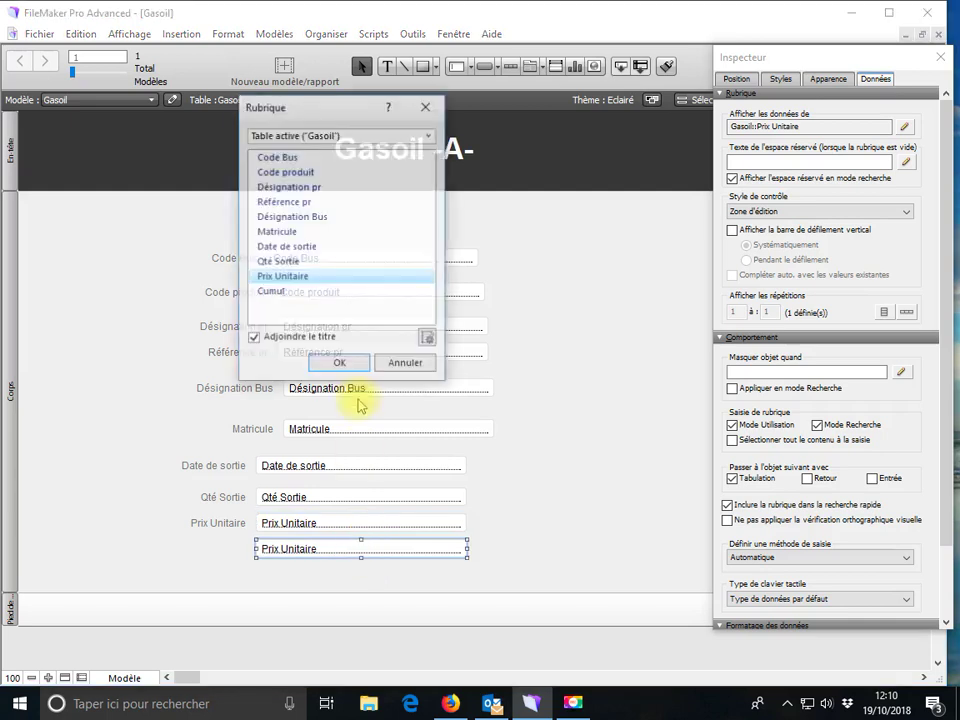
pyautogui.click(304, 279)
pyautogui.click(276, 292)
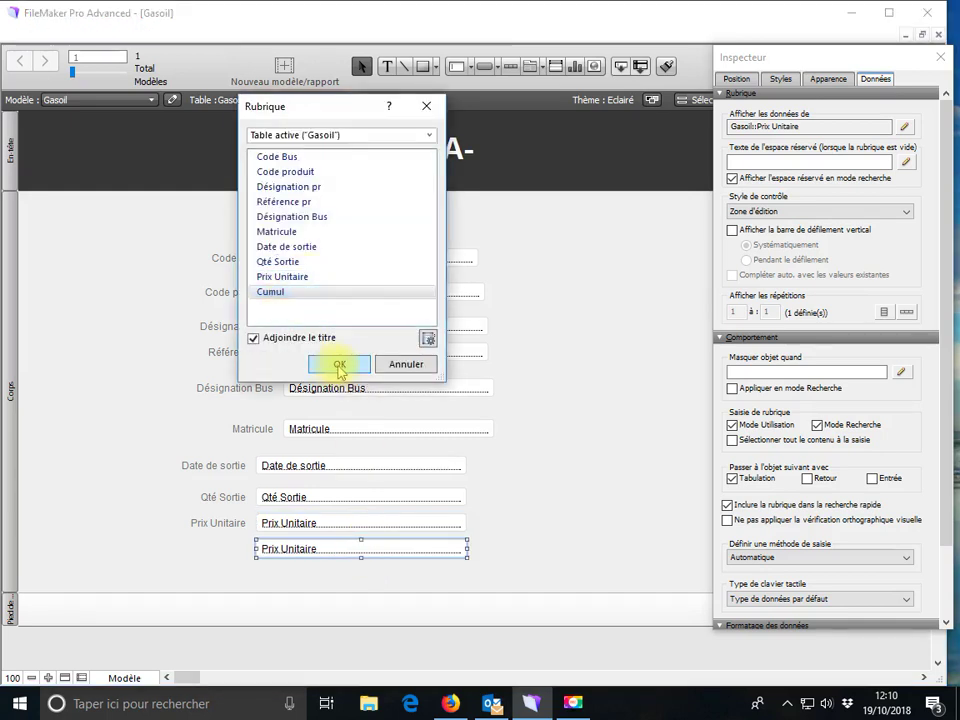
pyautogui.click(340, 364)
# Move the "Code Bus" label away from its field to about 7.02 cm from the left edge and copy its left position value.
pyautogui.click(237, 259)
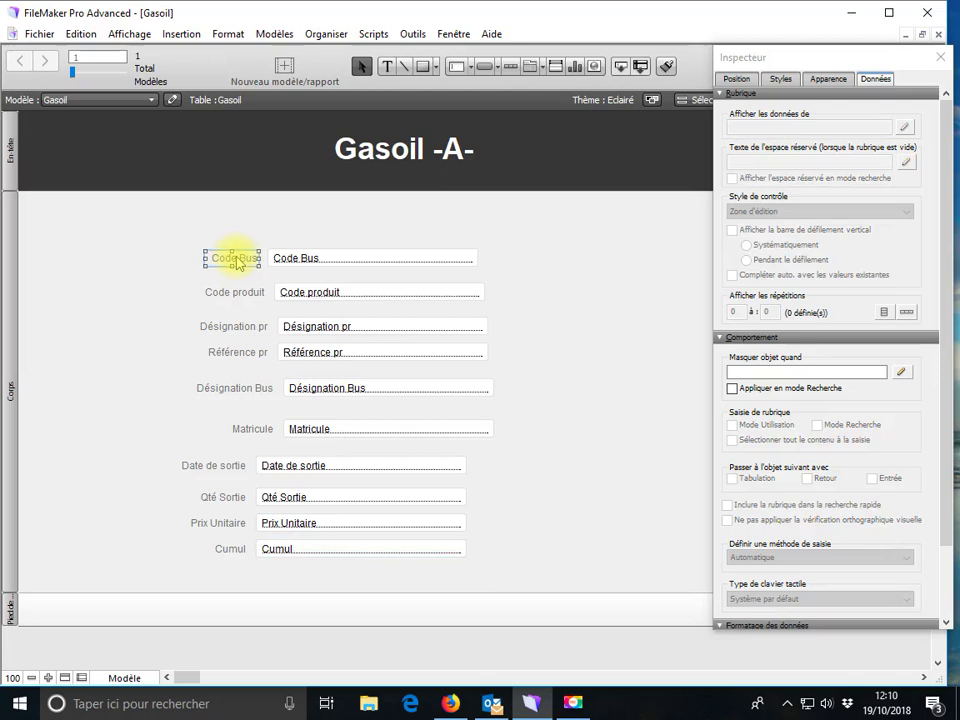
pyautogui.moveTo(218, 248); pyautogui.dragTo(218, 258)
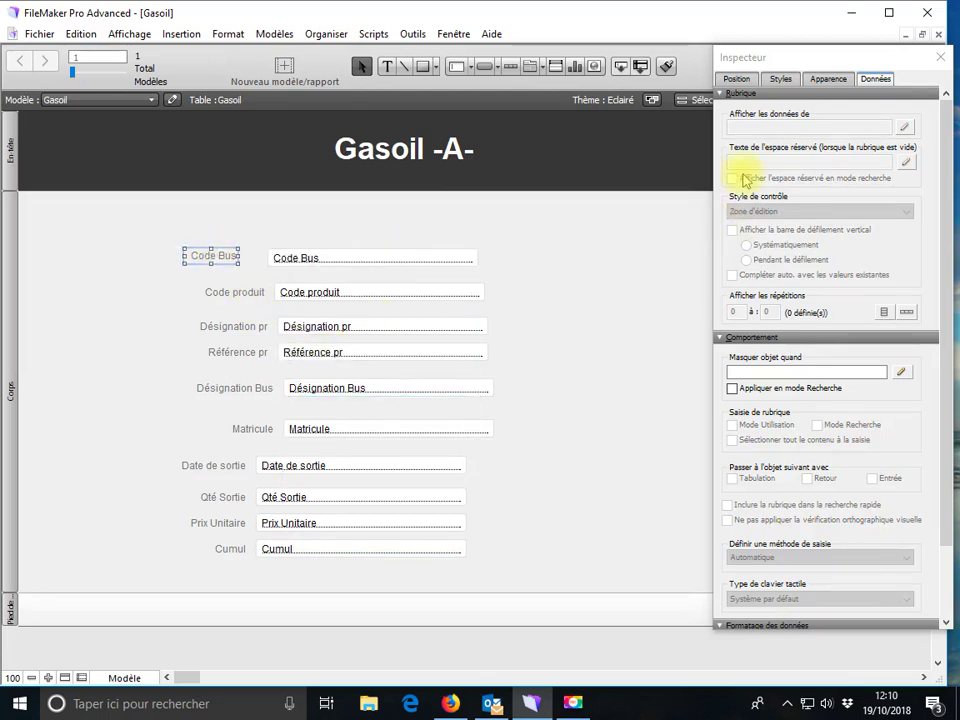
pyautogui.click(737, 78)
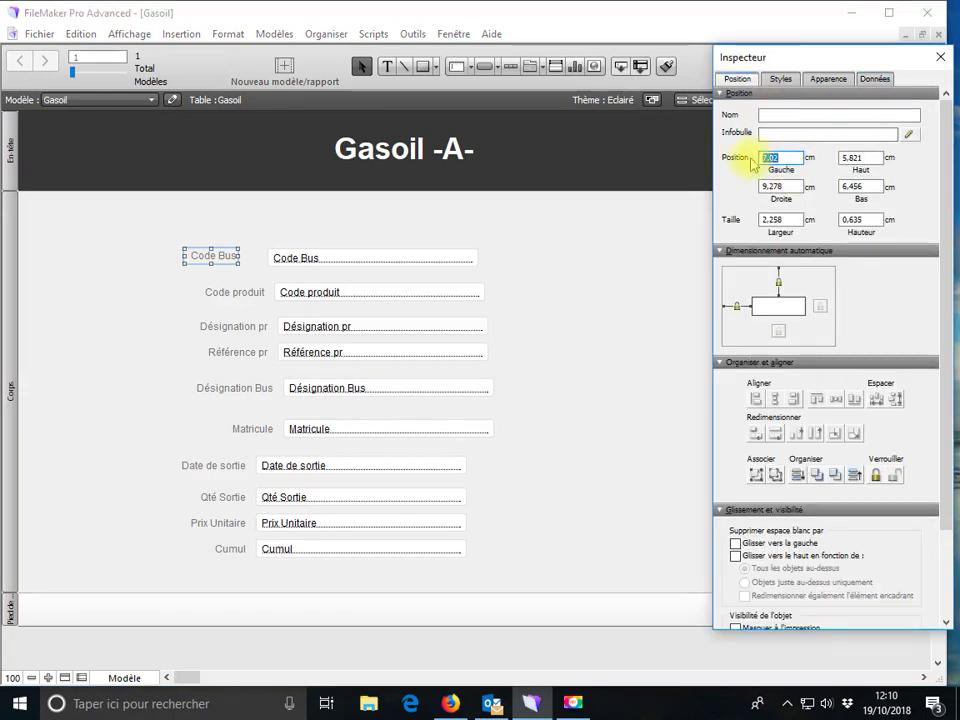
pyautogui.rightClick(770, 158)
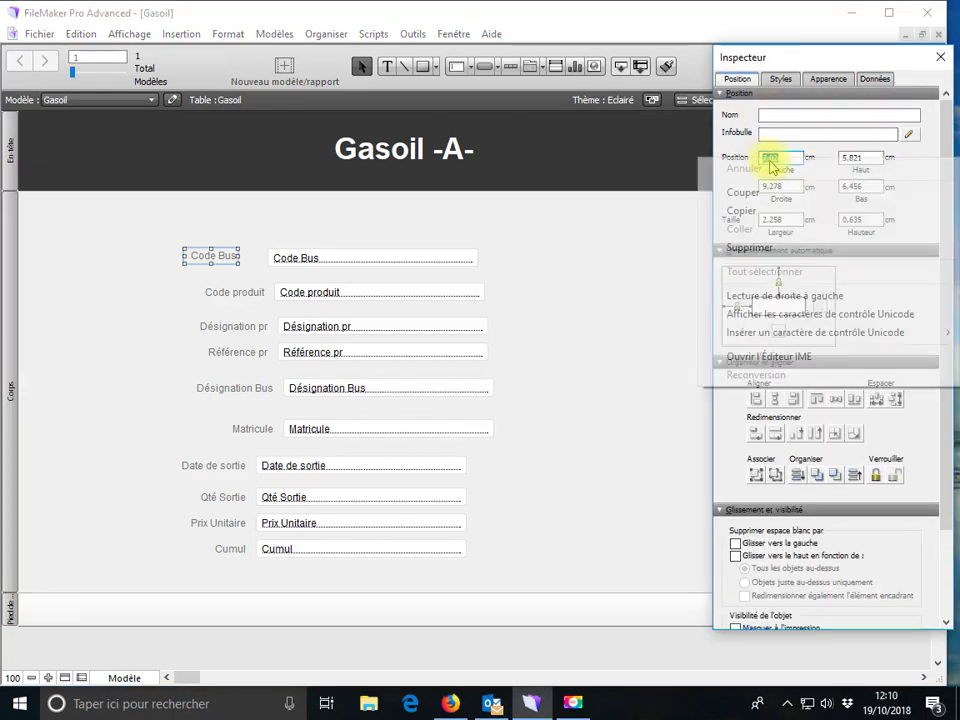
pyautogui.click(739, 211)
# Select all field labels except "Matricule", display the text formatting bar and left-align the labels' text.
pyautogui.moveTo(225, 584); pyautogui.dragTo(212, 250)
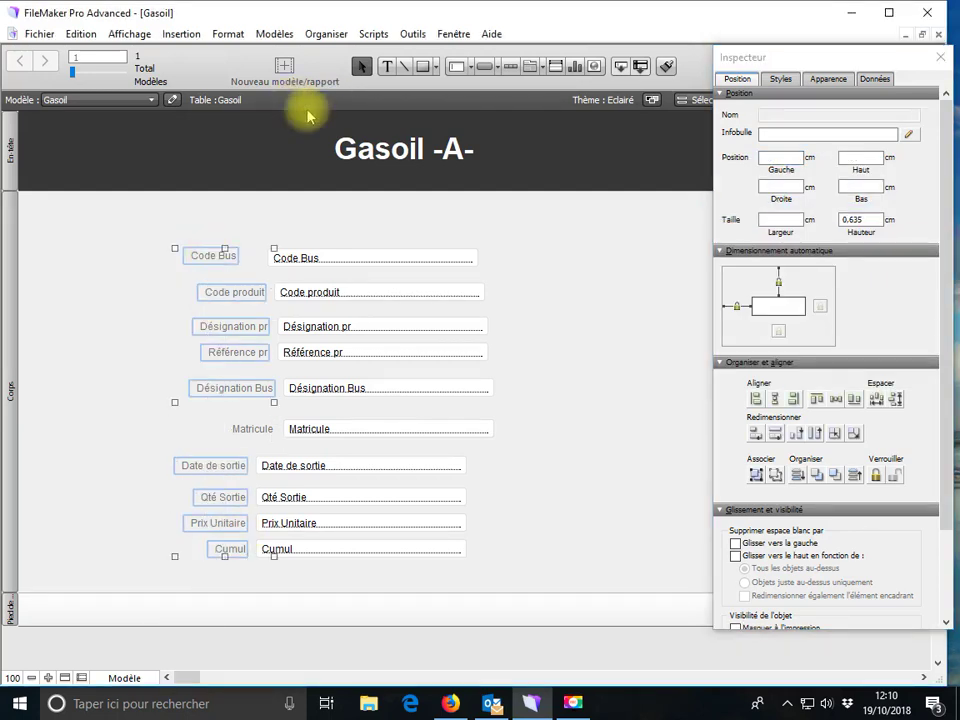
pyautogui.click(197, 40)
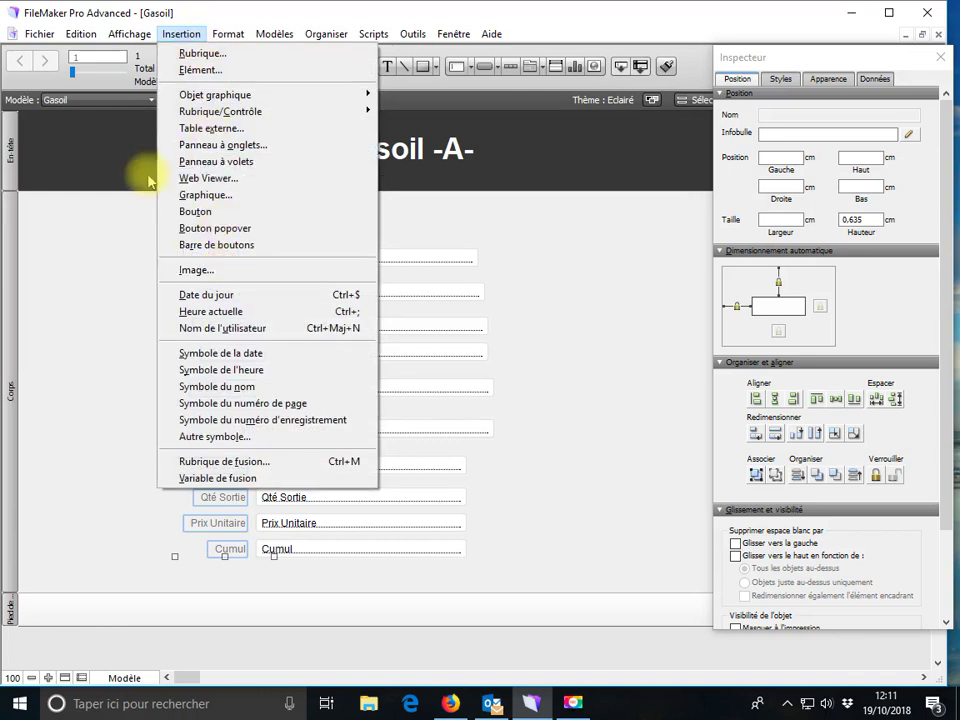
pyautogui.moveTo(125, 34)
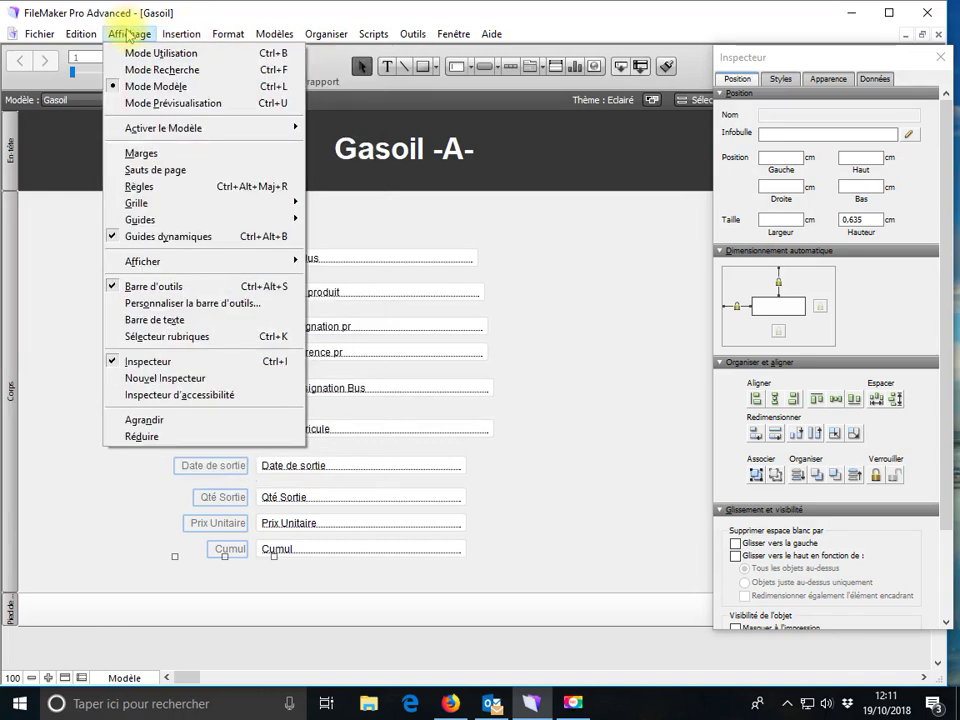
pyautogui.click(163, 320)
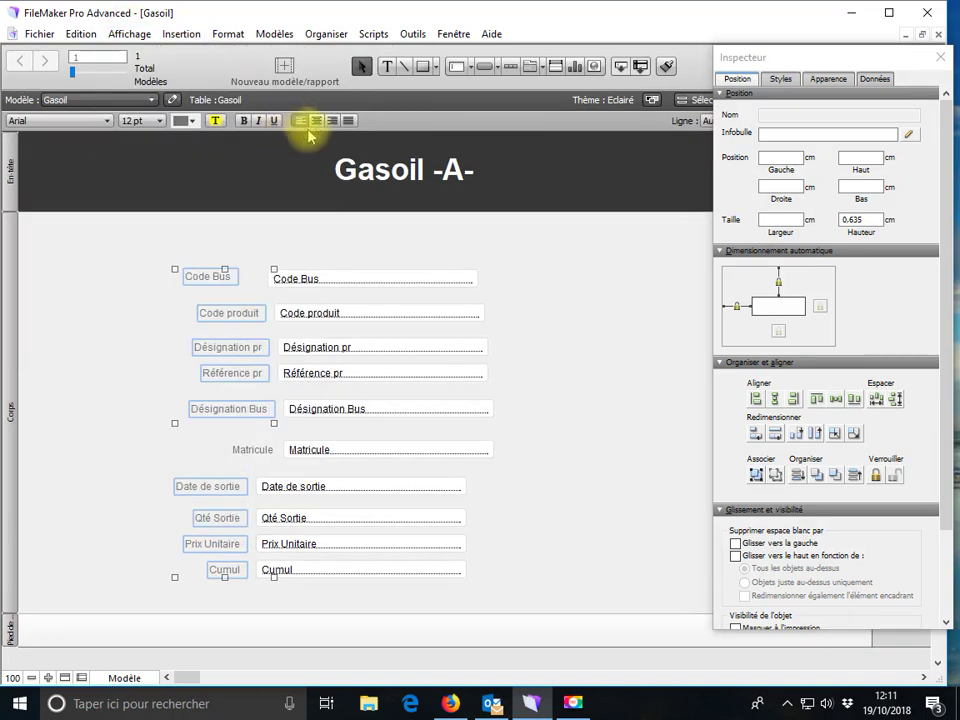
# Set the left position of the selected labels to the copied value of 7,02 cm.
pyautogui.rightClick(781, 159)
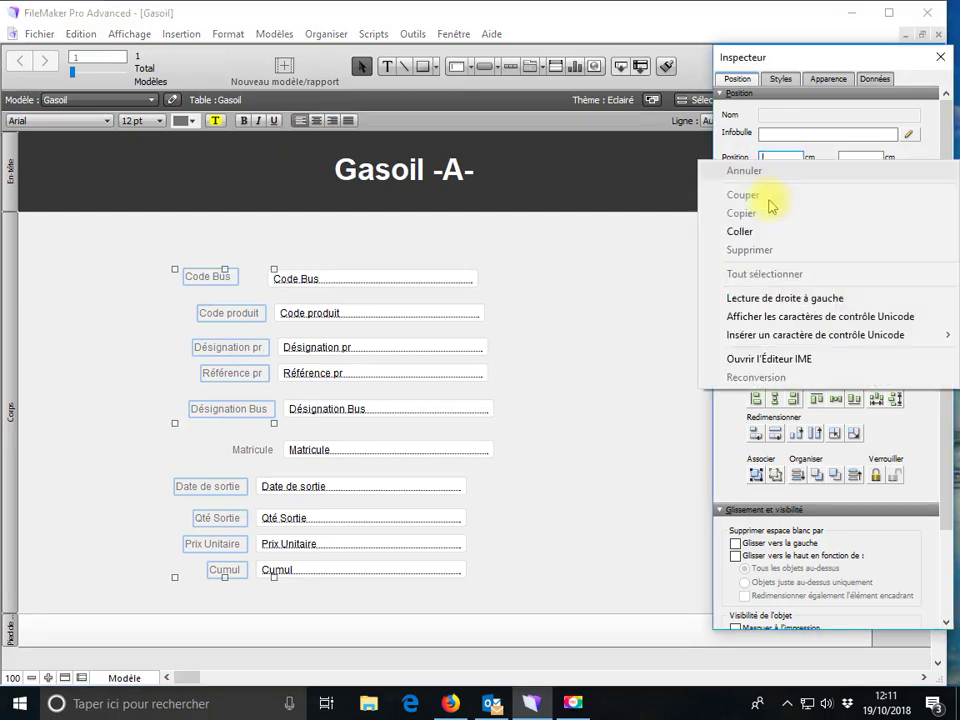
pyautogui.click(740, 231)
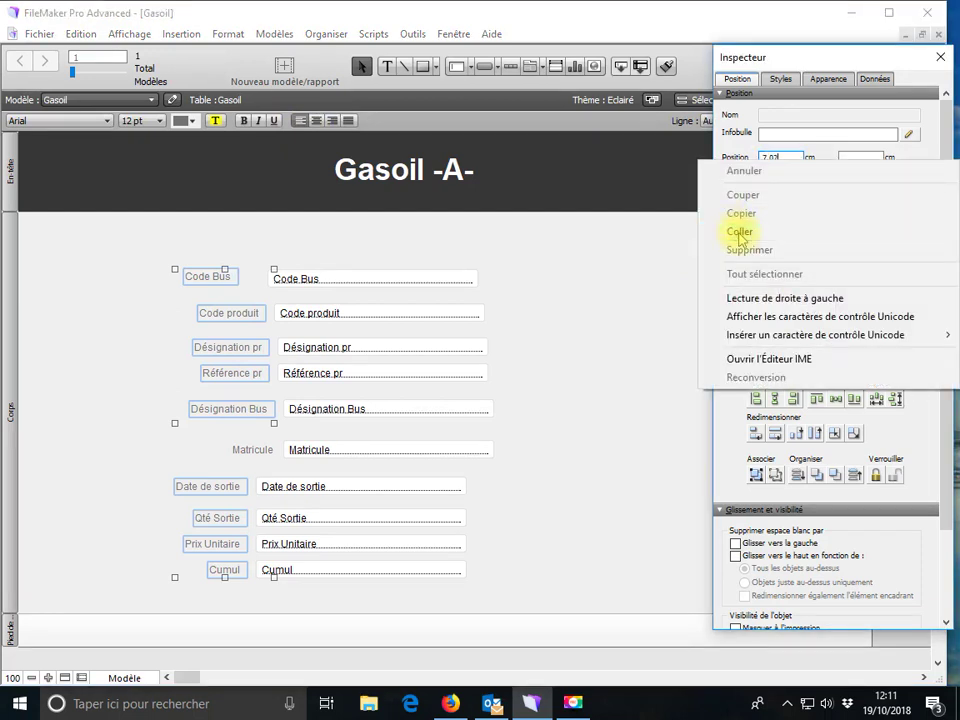
pyautogui.click(545, 340)
# Set the "Matricule" label's left position to the copied value of 7,02 cm.
pyautogui.click(262, 452)
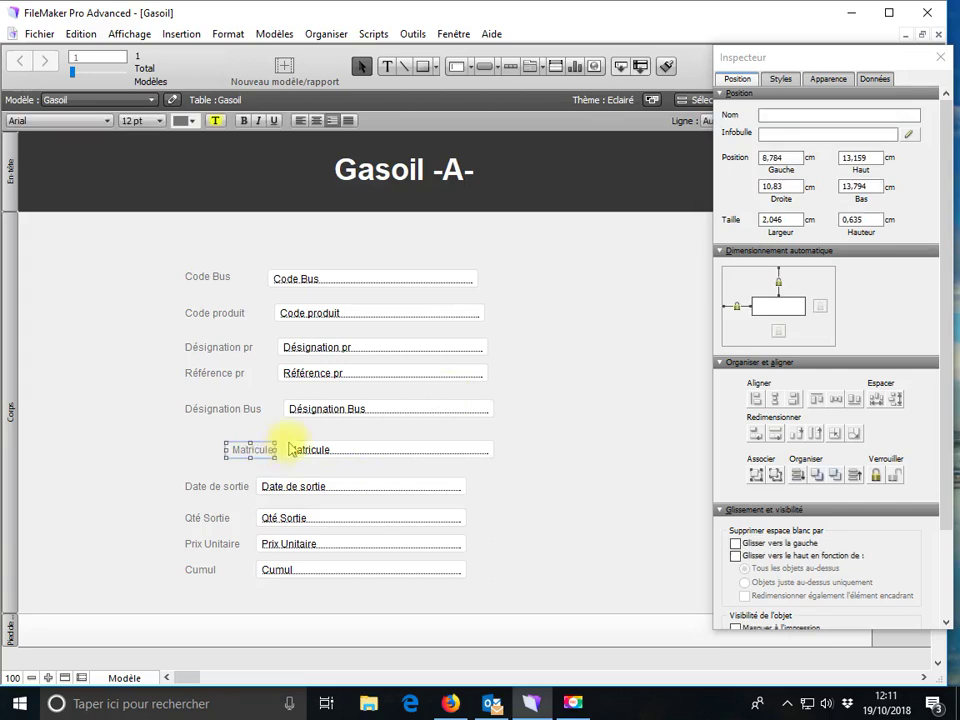
pyautogui.moveTo(785, 158); pyautogui.dragTo(743, 166)
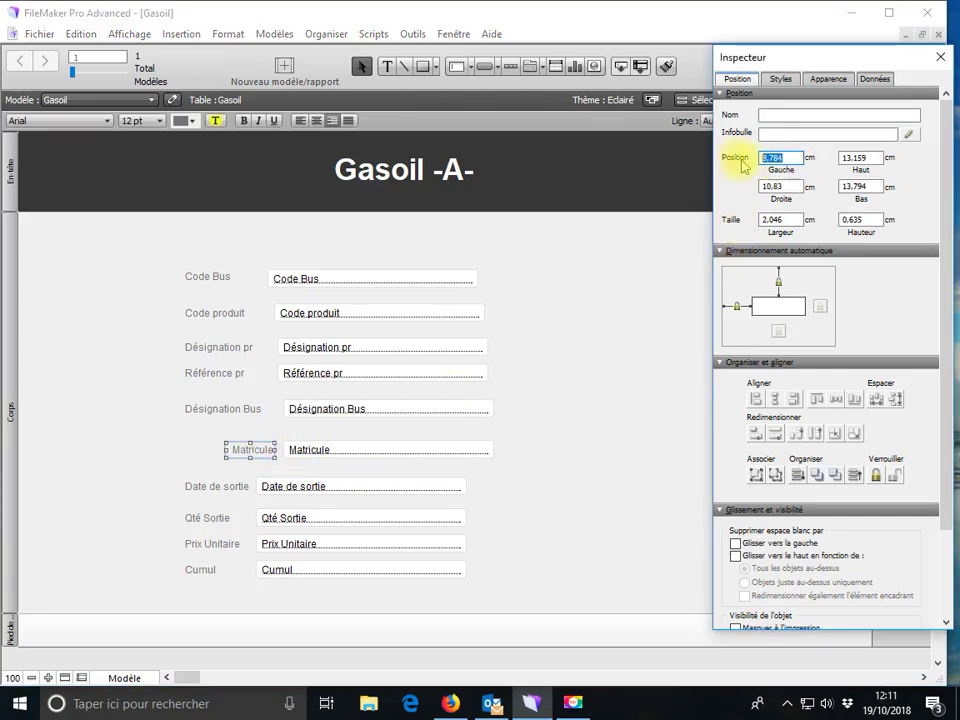
pyautogui.rightClick(769, 163)
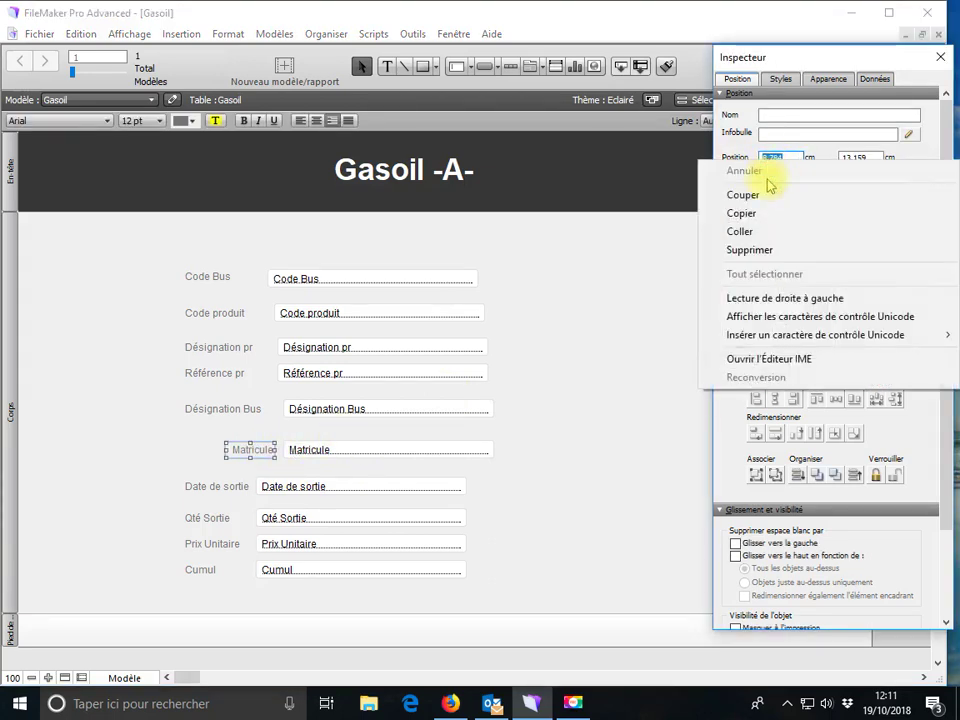
pyautogui.click(738, 233)
pyautogui.click(634, 296)
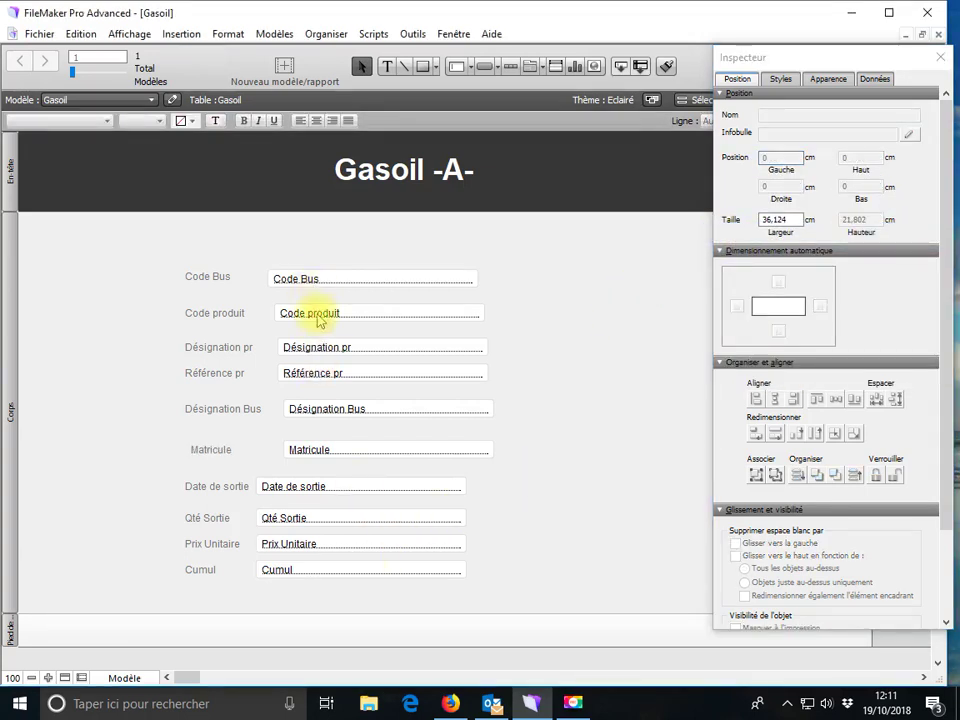
# Shift the "Désignation Bus" field into line with the "Code produit" field, and left-align the "Matricule" label's text.
pyautogui.moveTo(309, 417); pyautogui.dragTo(292, 412)
pyautogui.click(209, 450)
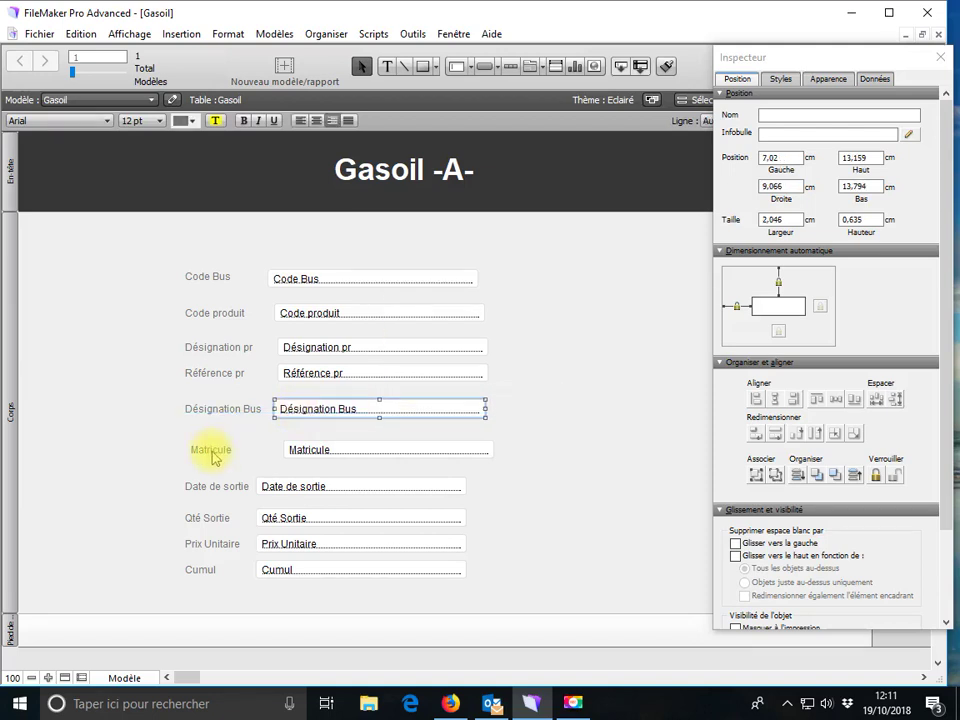
pyautogui.click(300, 120)
pyautogui.click(498, 401)
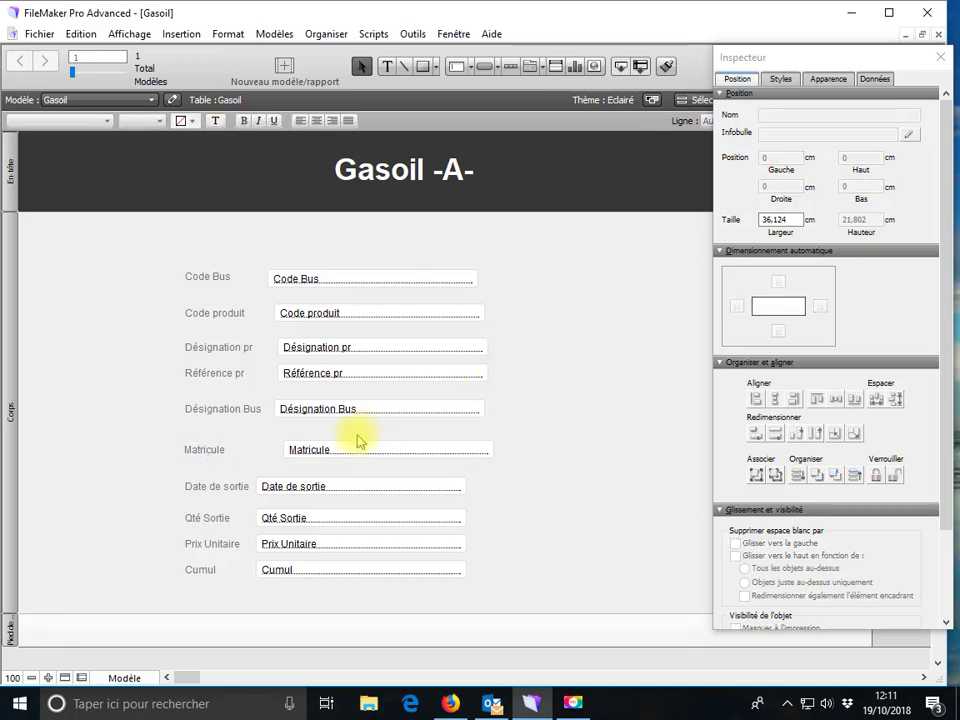
# Shift the "Désignation Bus" field into line with the "Code Bus" field and copy its left position of 10,548 cm.
pyautogui.click(320, 416)
pyautogui.moveTo(318, 416); pyautogui.dragTo(311, 412)
pyautogui.click(778, 157)
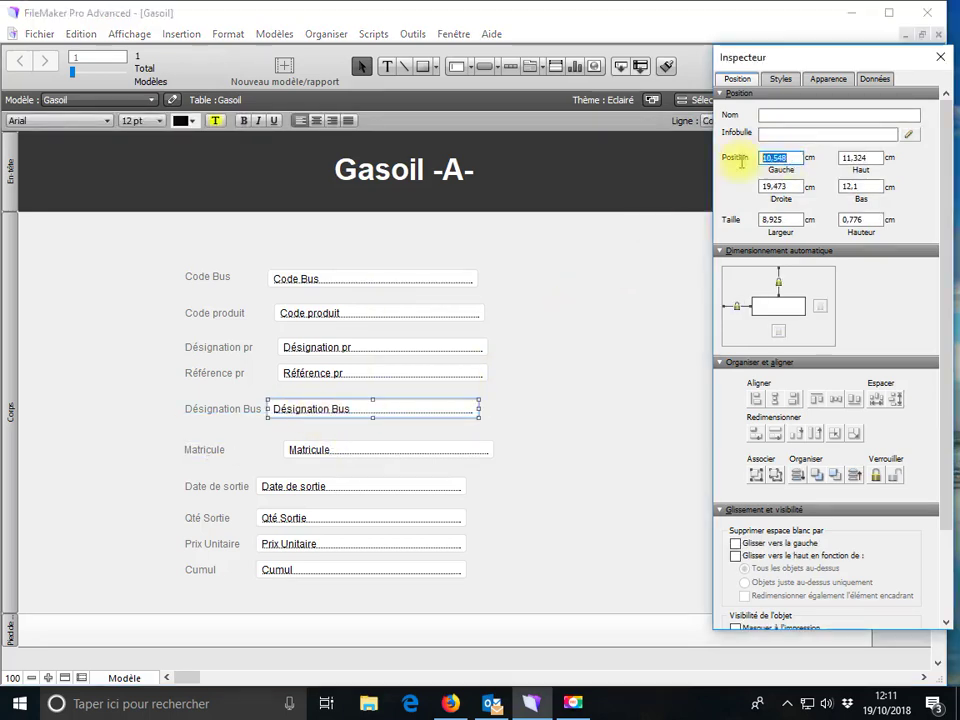
pyautogui.rightClick(767, 166)
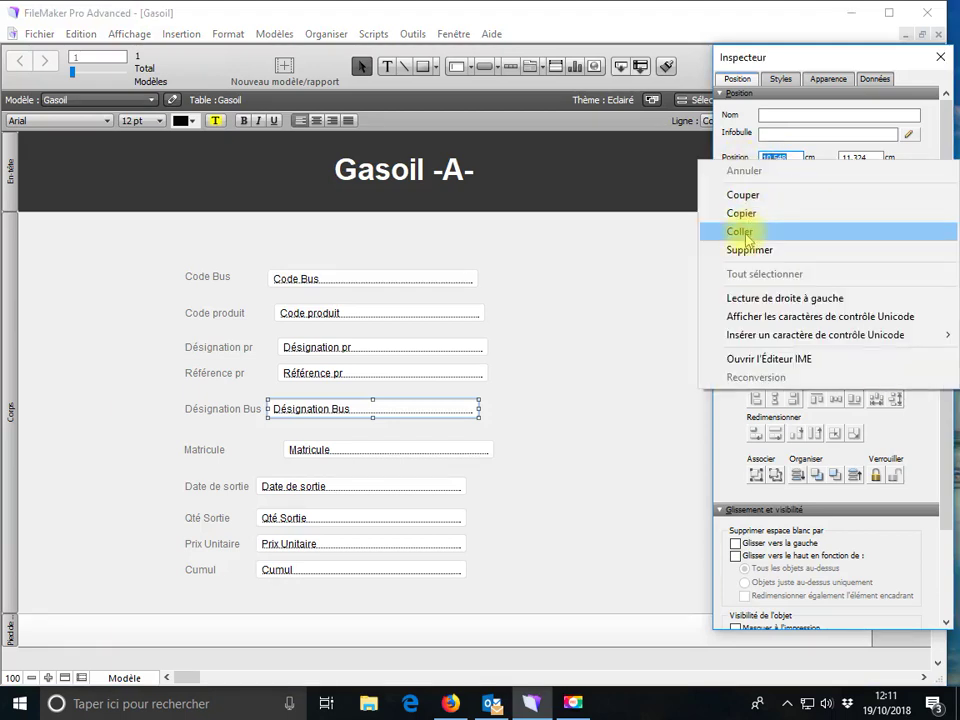
pyautogui.click(748, 213)
# Set the left position of all ten fields in the body to the copied value of 10,548 cm.
pyautogui.moveTo(338, 596); pyautogui.dragTo(338, 200)
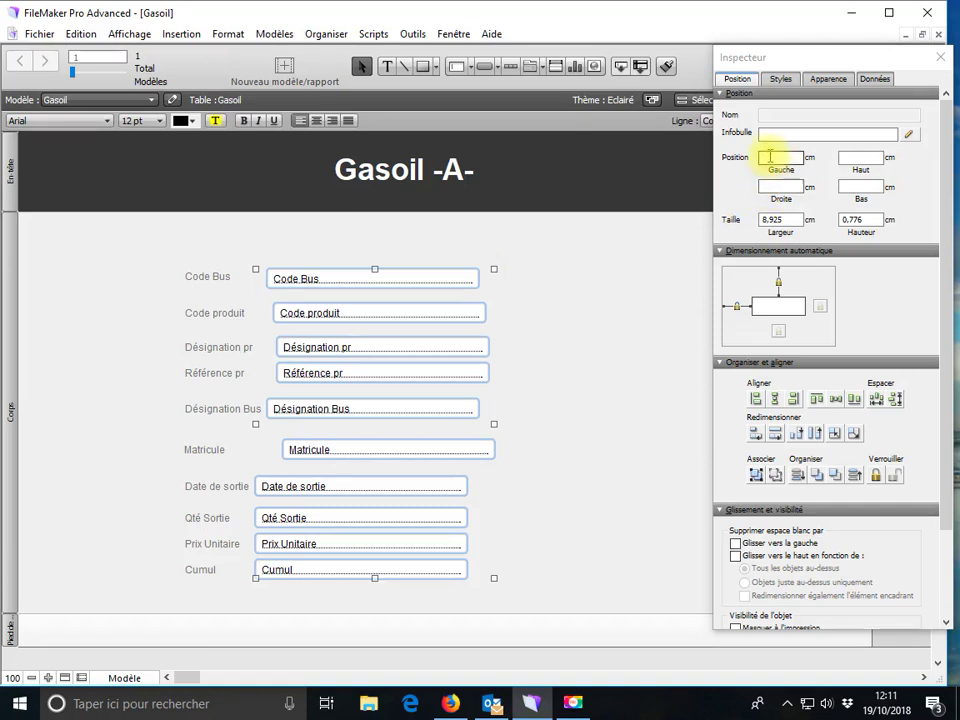
pyautogui.rightClick(767, 156)
pyautogui.click(755, 226)
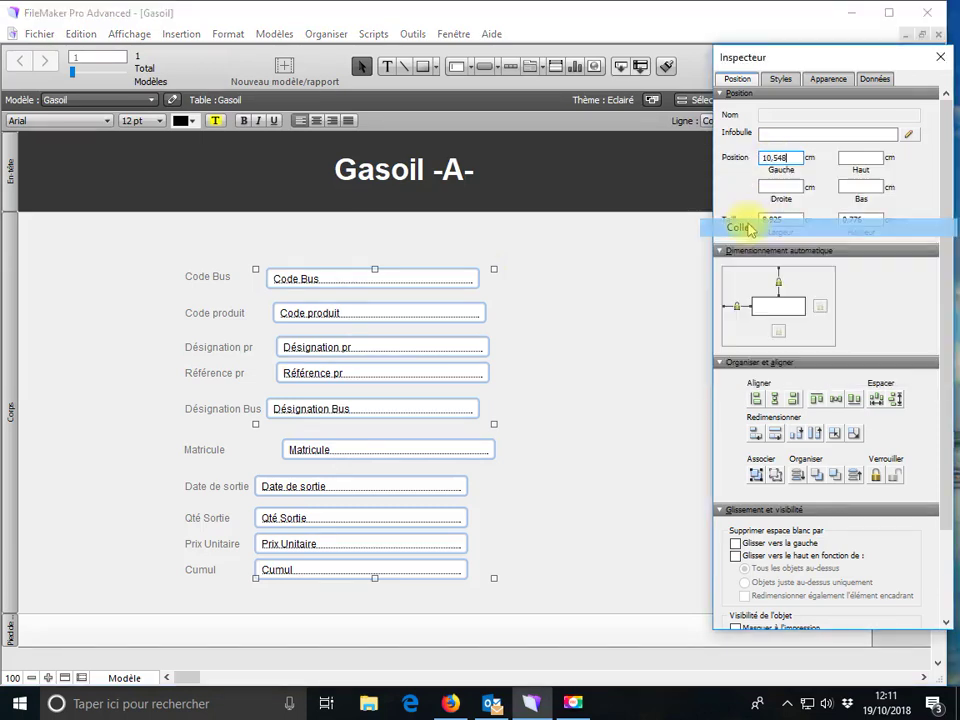
pyautogui.press('Return')
pyautogui.click(596, 322)
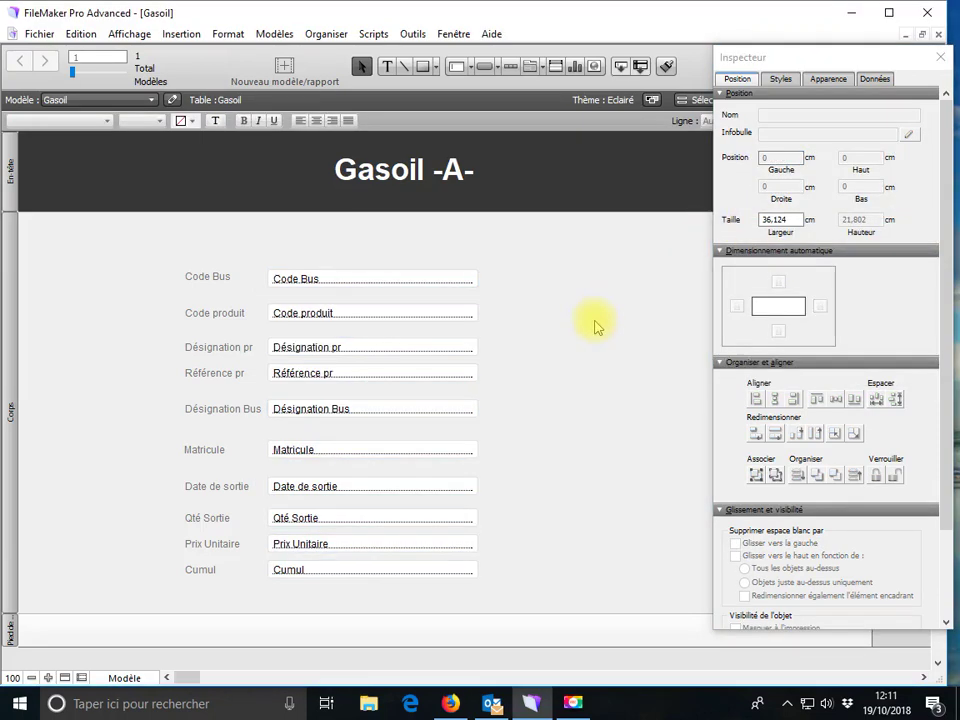
# Change the text colour of all the field labels to black.
pyautogui.moveTo(192, 608); pyautogui.dragTo(214, 250)
pyautogui.click(192, 121)
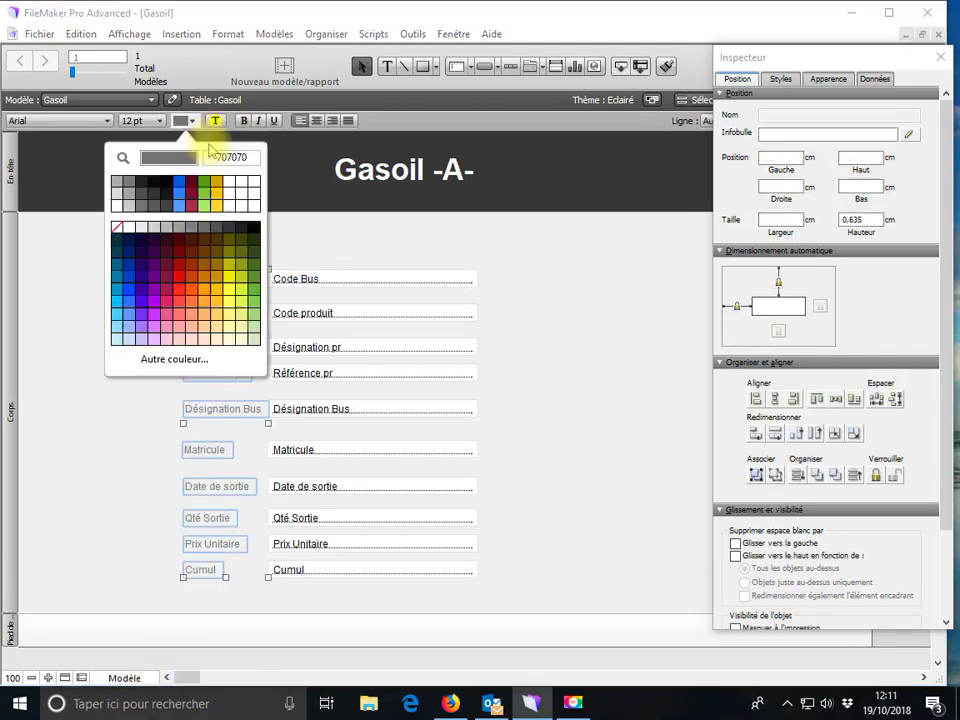
pyautogui.click(168, 186)
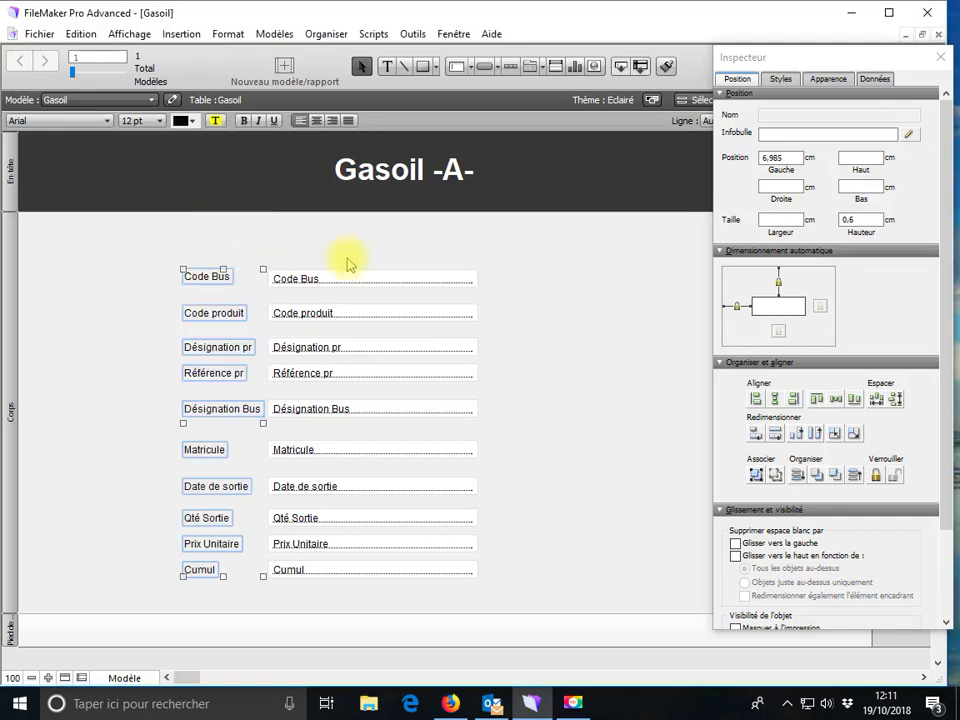
pyautogui.click(536, 317)
# Narrow all fields except "Désignation pr", "Référence pr" and "Désignation Bus" together to a width of about 4,34 cm.
pyautogui.click(441, 282)
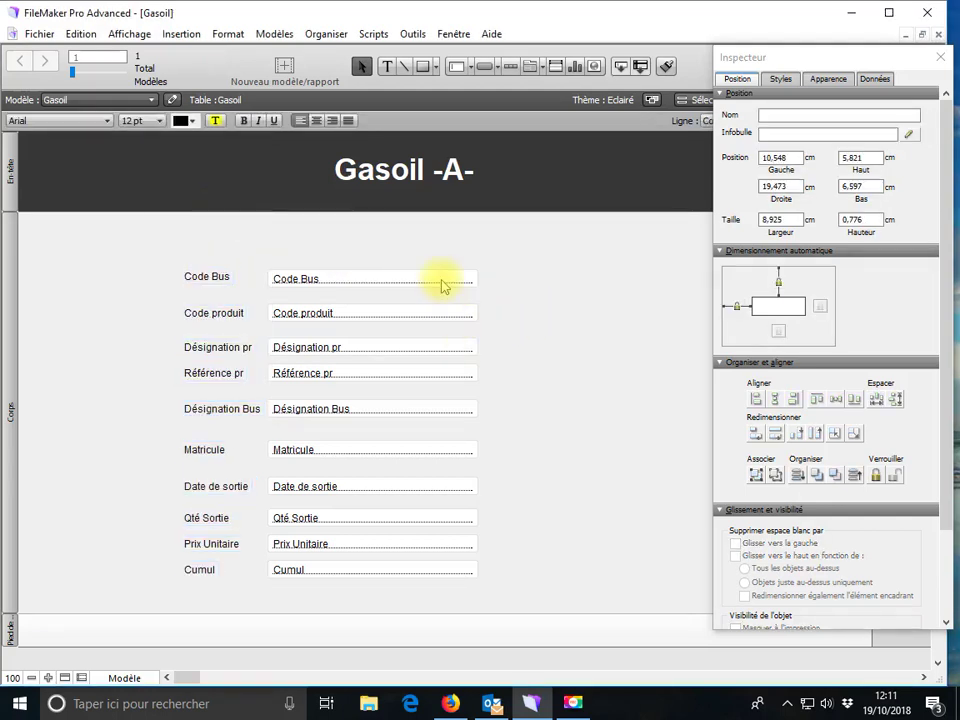
pyautogui.click(443, 314)
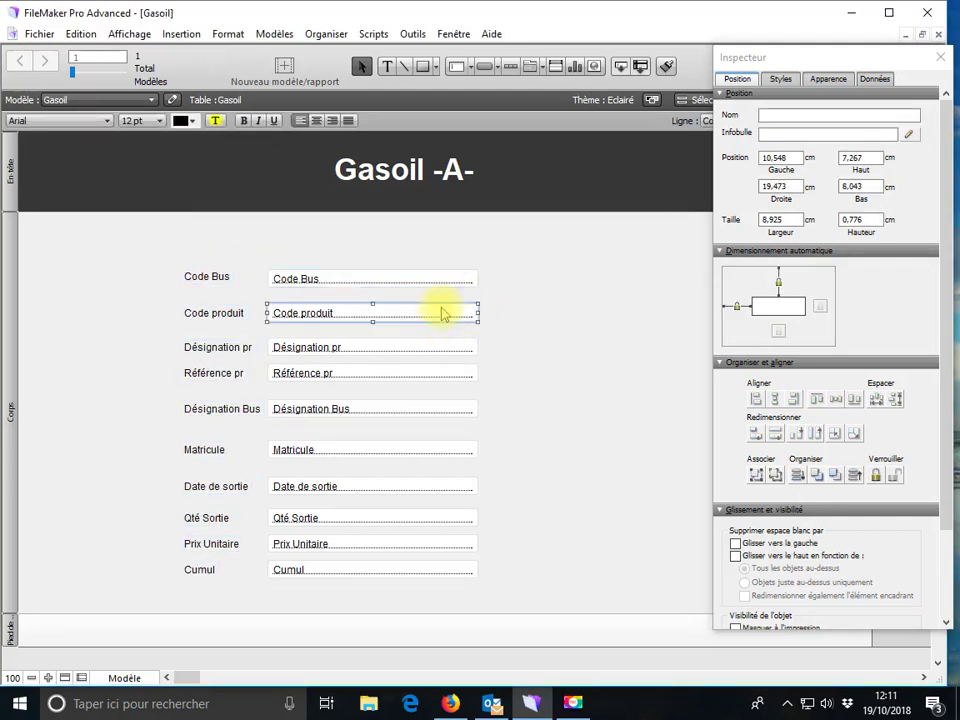
pyautogui.keyDown('shift'); pyautogui.click(435, 285); pyautogui.keyUp('shift')
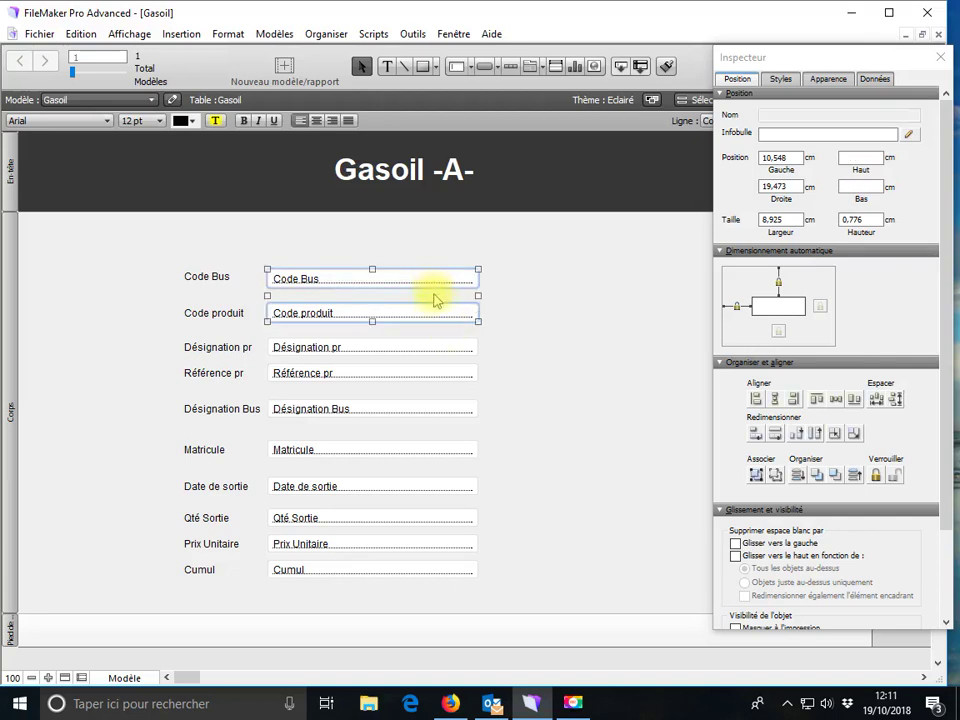
pyautogui.keyDown('shift'); pyautogui.click(392, 456); pyautogui.keyUp('shift')
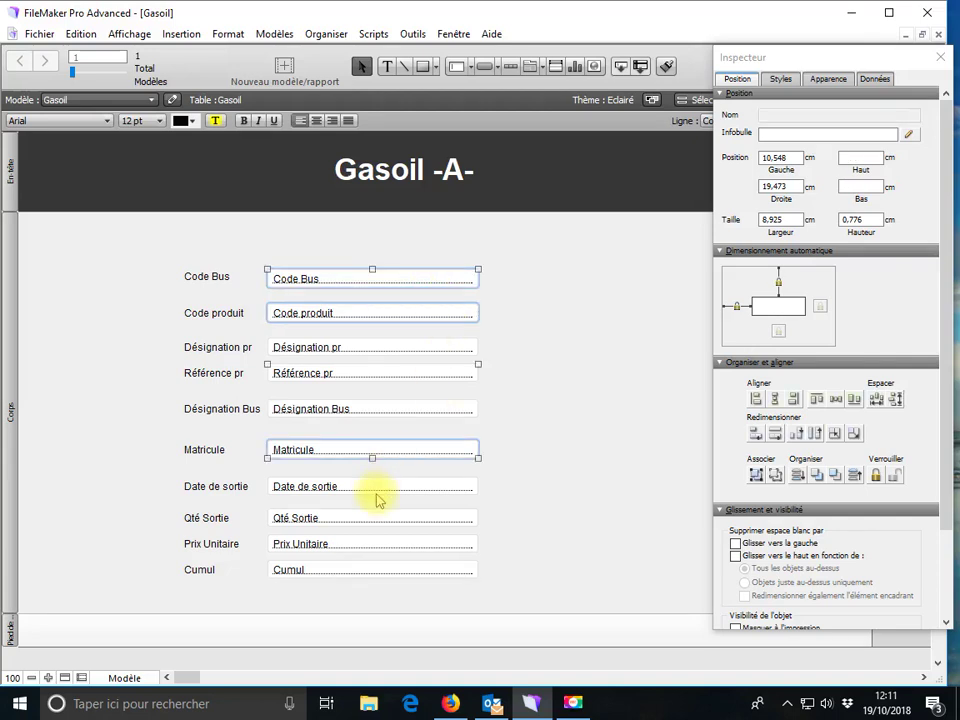
pyautogui.keyDown('shift'); pyautogui.click(377, 496); pyautogui.keyUp('shift')
pyautogui.keyDown('shift'); pyautogui.click(377, 518); pyautogui.keyUp('shift')
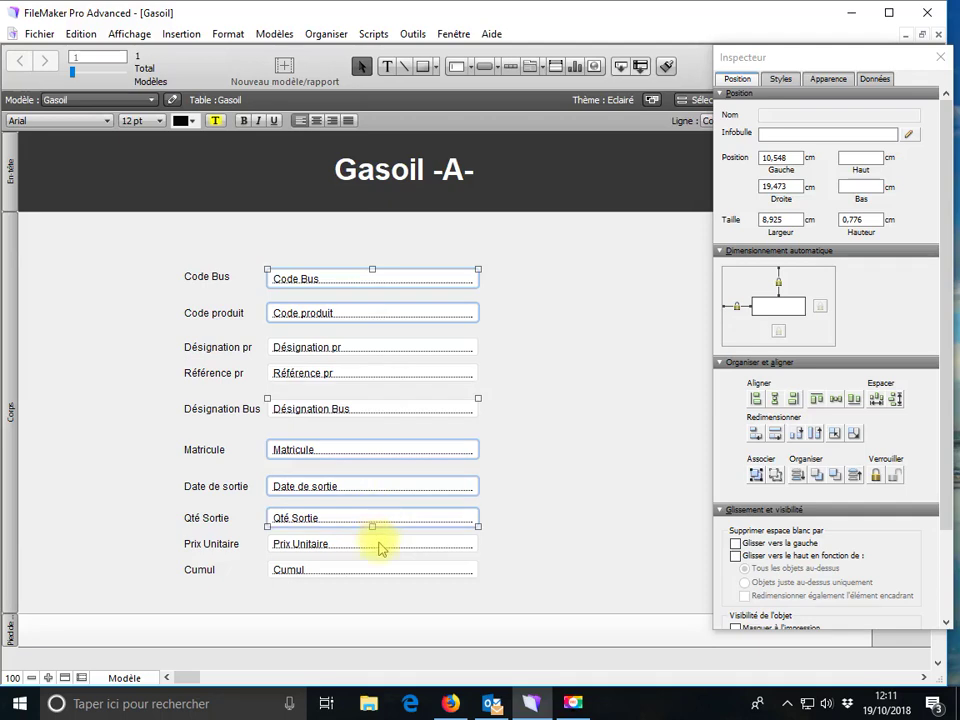
pyautogui.keyDown('shift'); pyautogui.click(380, 545); pyautogui.keyUp('shift')
pyautogui.keyDown('shift'); pyautogui.click(385, 572); pyautogui.keyUp('shift')
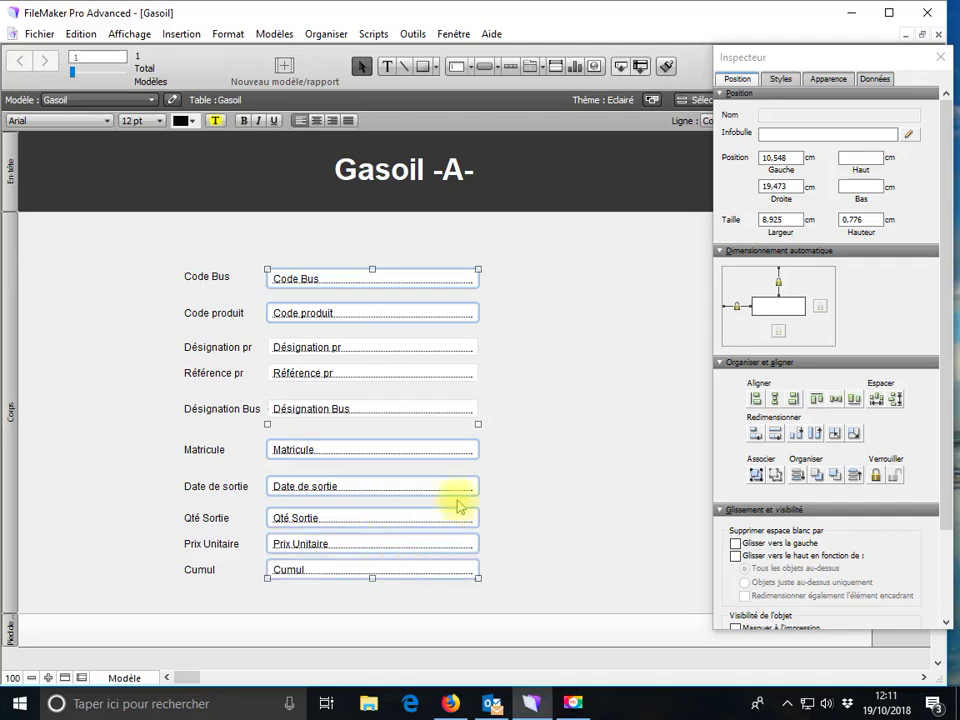
pyautogui.keyDown('shift'); pyautogui.click(420, 416); pyautogui.keyUp('shift')
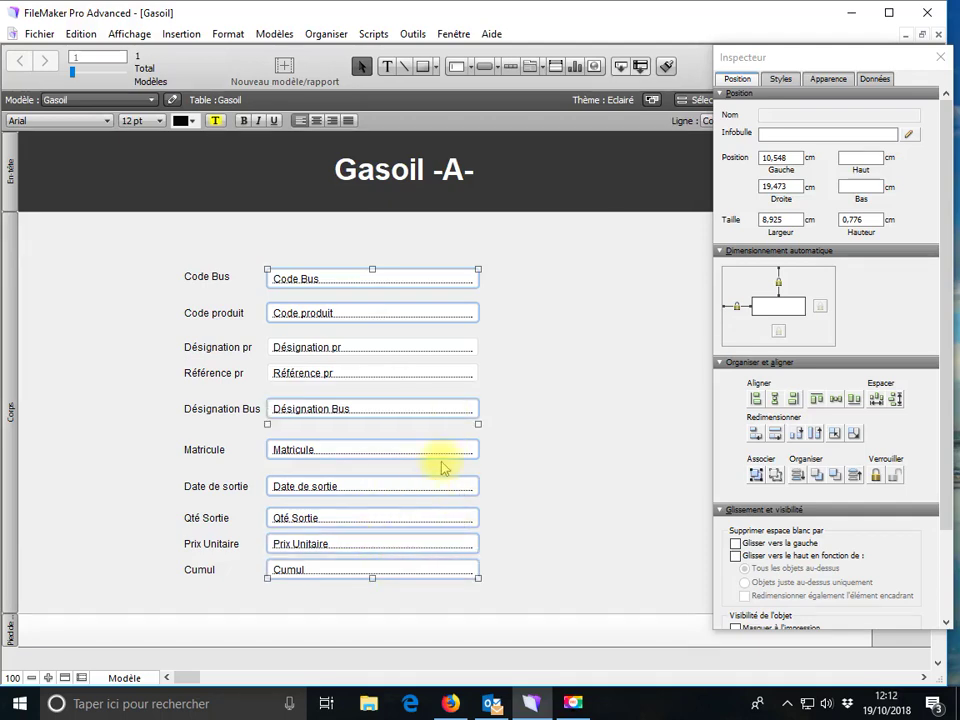
pyautogui.keyDown('shift'); pyautogui.click(439, 413); pyautogui.keyUp('shift')
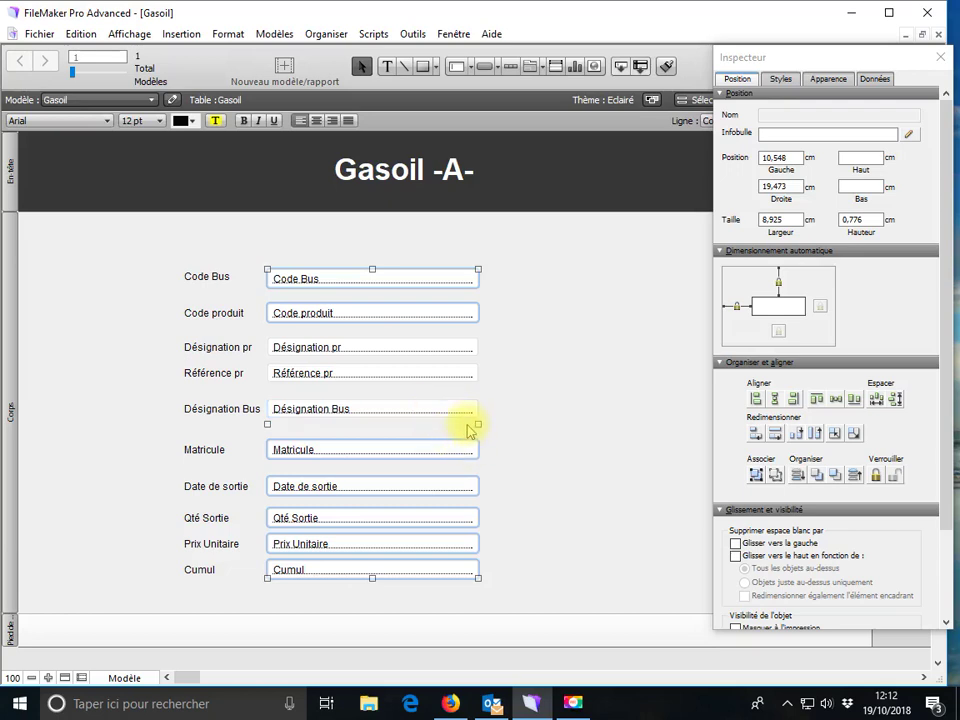
pyautogui.moveTo(474, 425); pyautogui.dragTo(366, 416)
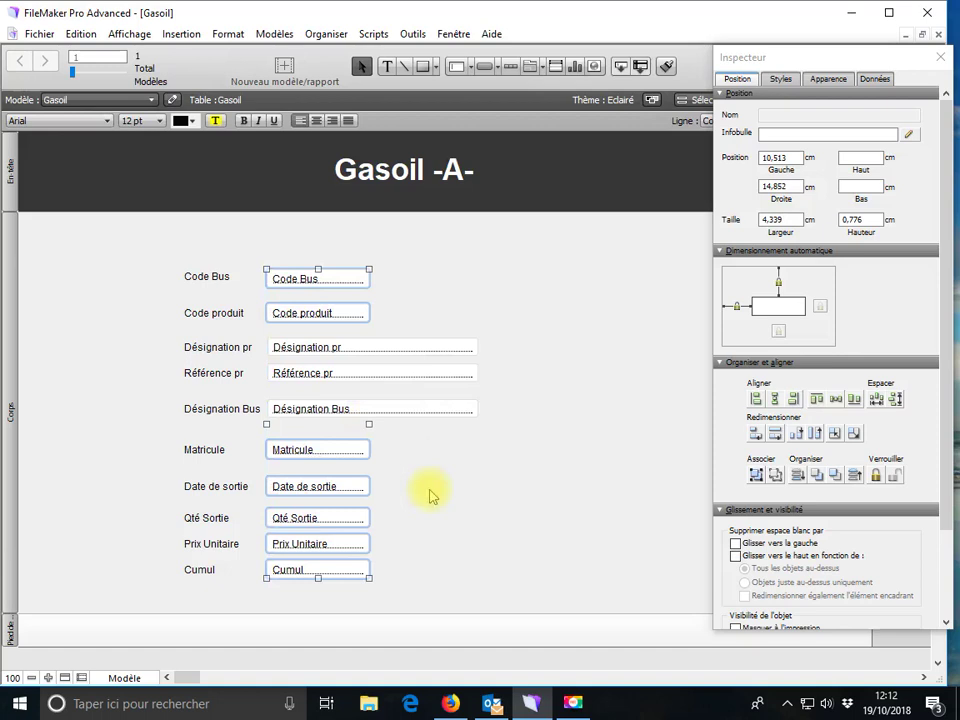
# Select only the "Date de sortie" field.
pyautogui.click(376, 503)
pyautogui.click(347, 490)
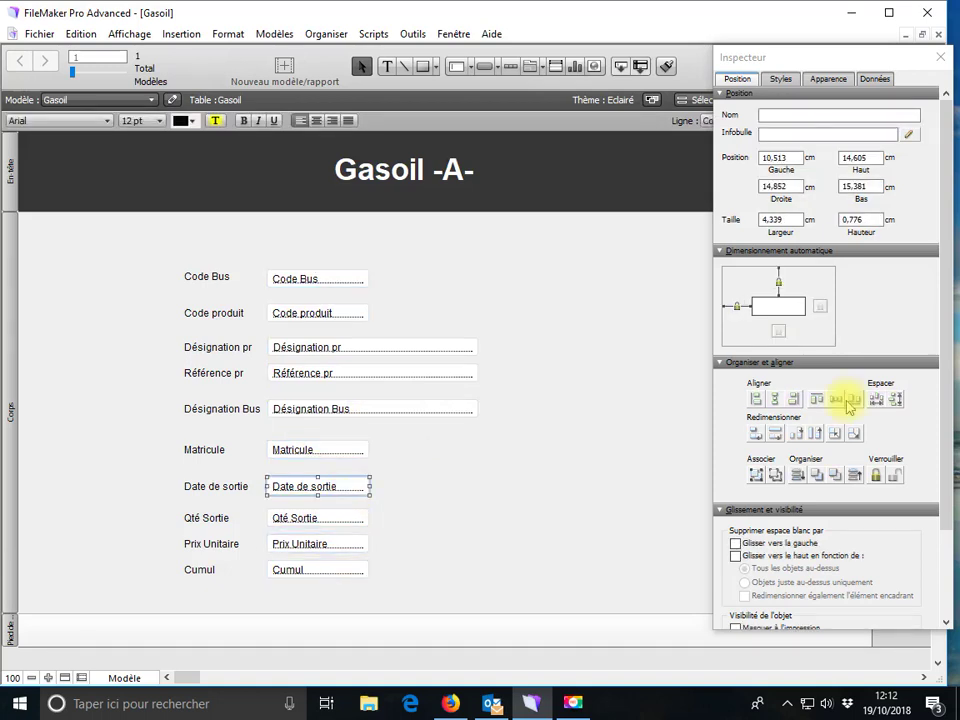